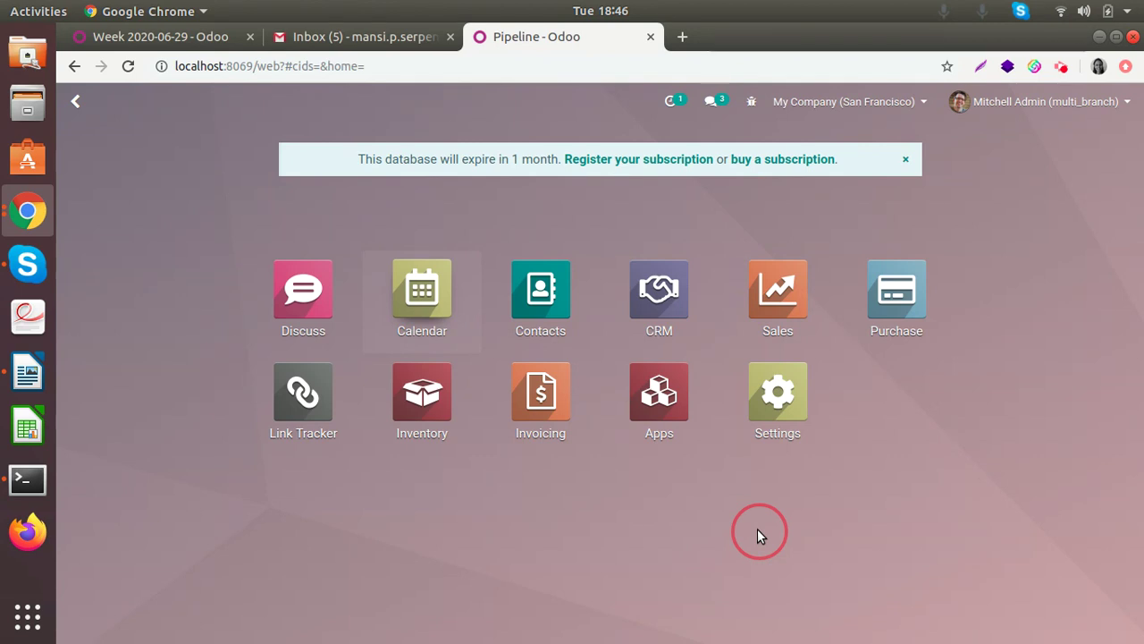
Open the Settings app on its General Settings page.
click(753, 431)
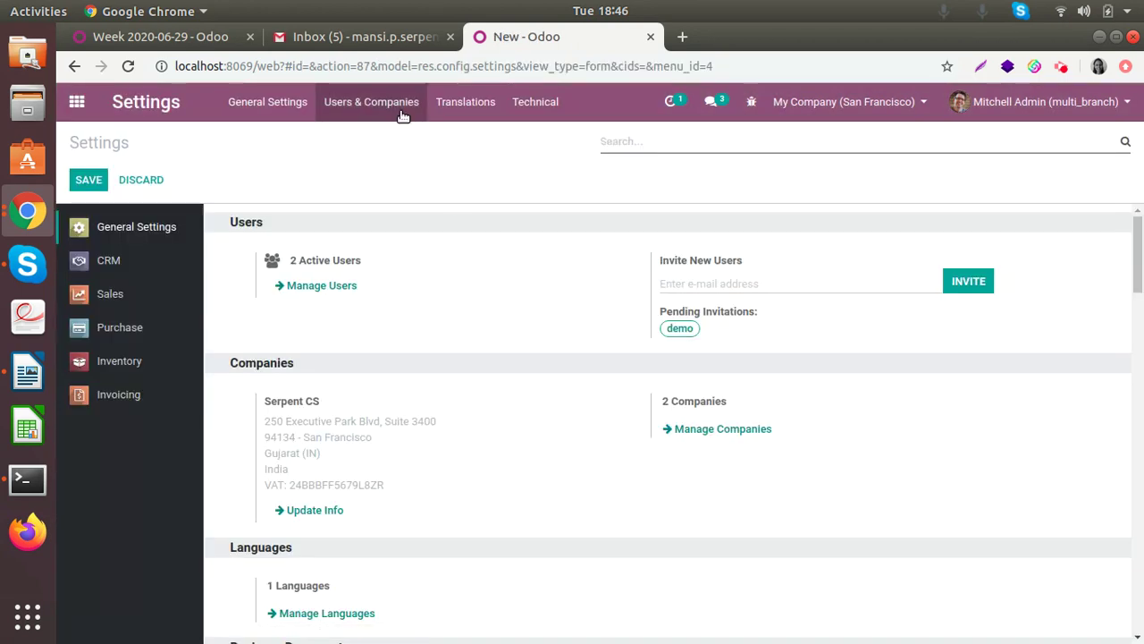
Browse the company Branches list and look at the existing Mumbai branch.
click(402, 114)
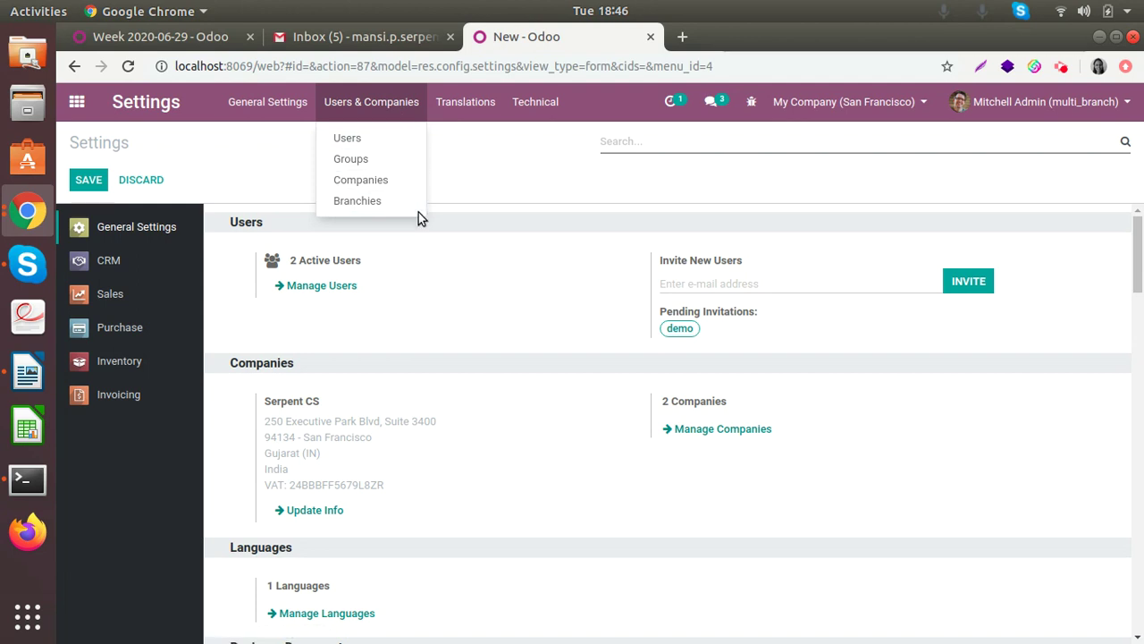
click(396, 203)
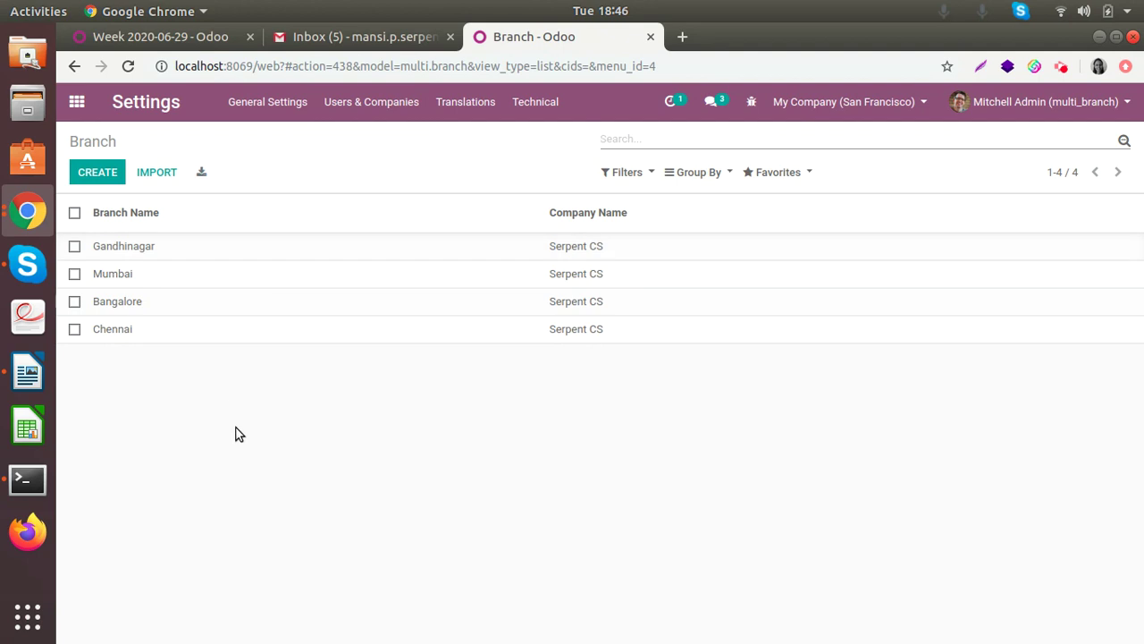
click(151, 270)
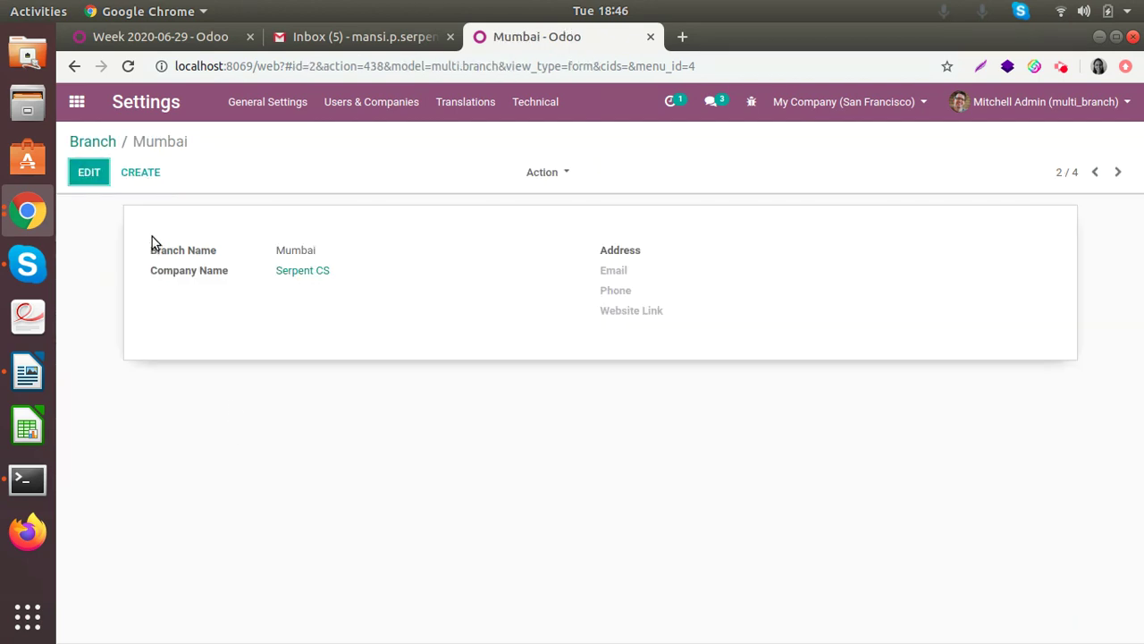
click(93, 142)
Create and save a new branch named Hyderabad.
click(124, 172)
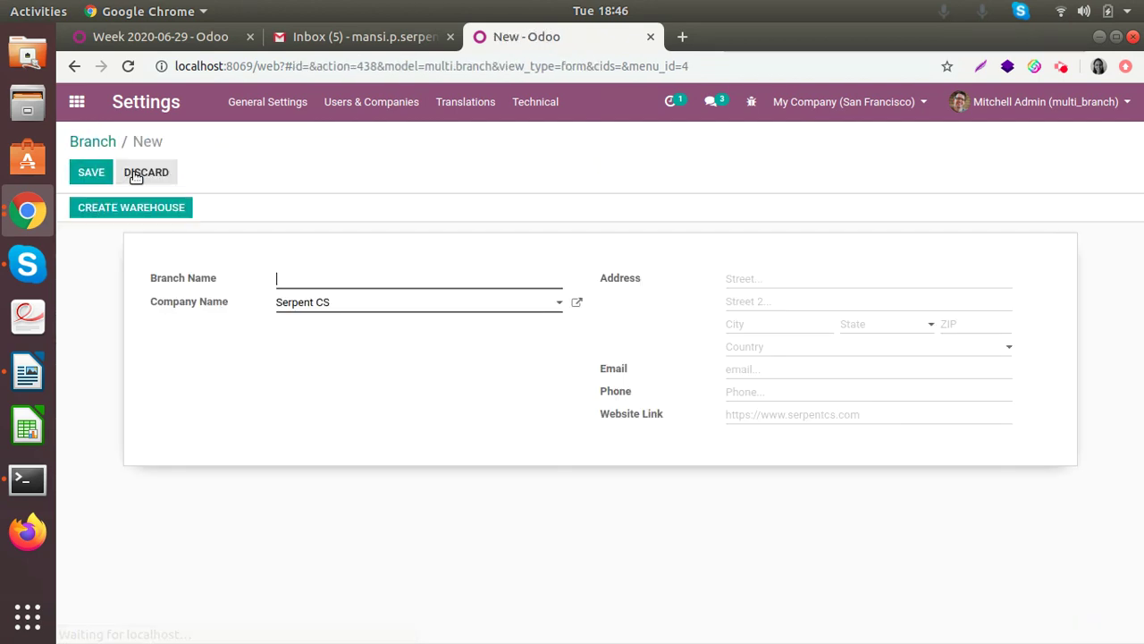
text(Hyb)
key(BackSpace)
text(d)
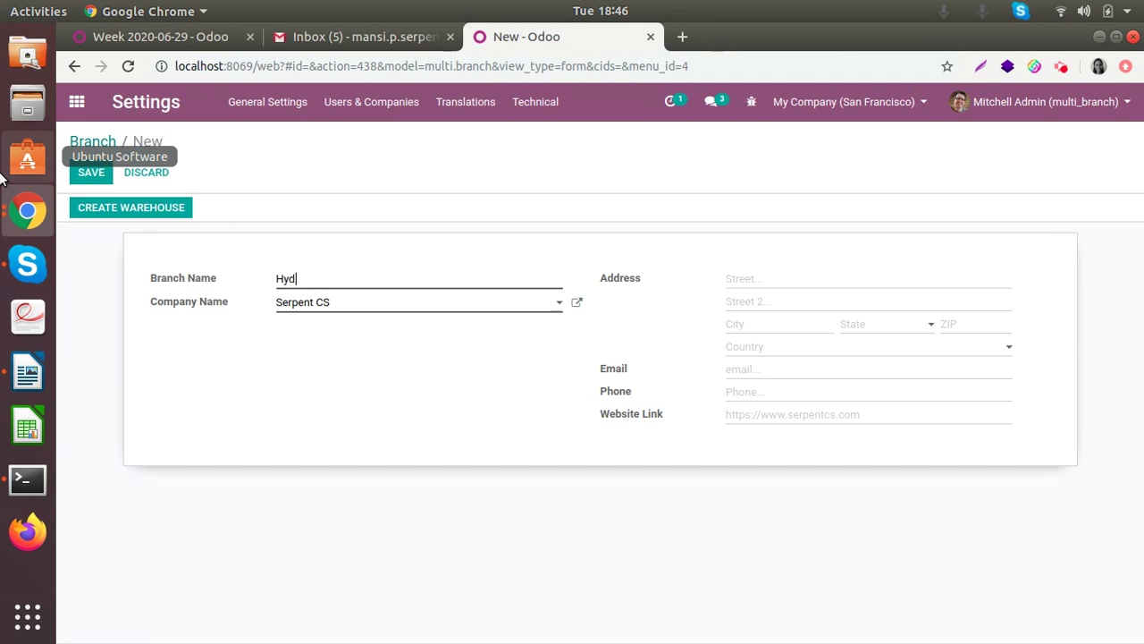
text(erbad)
key(BackSpace)
key(BackSpace)
key(BackSpace)
text(aabad)
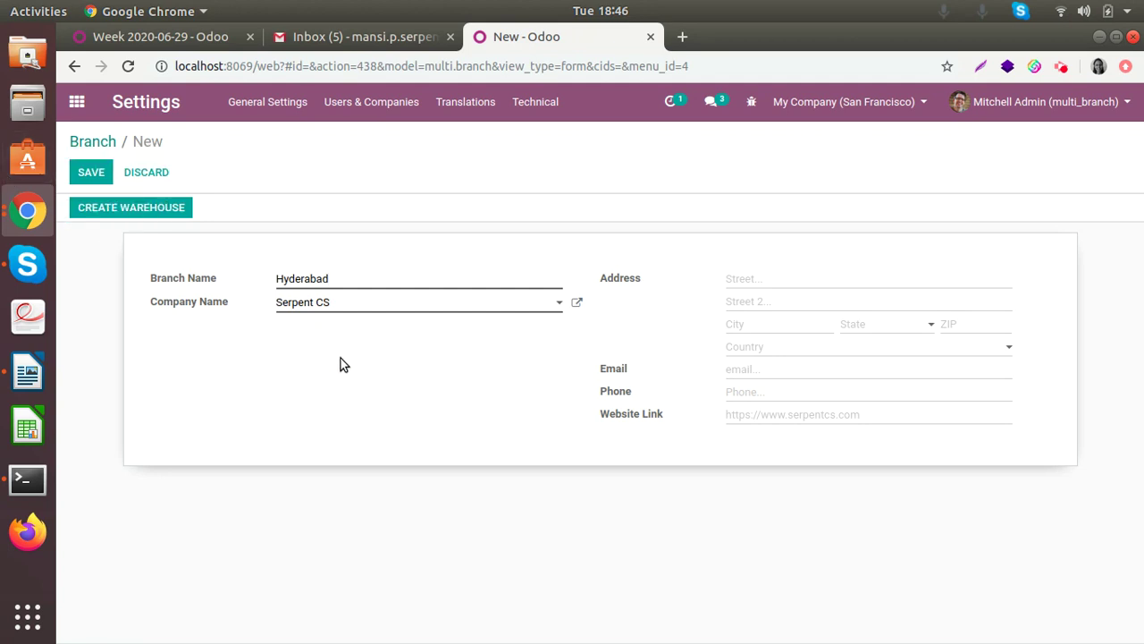
click(89, 172)
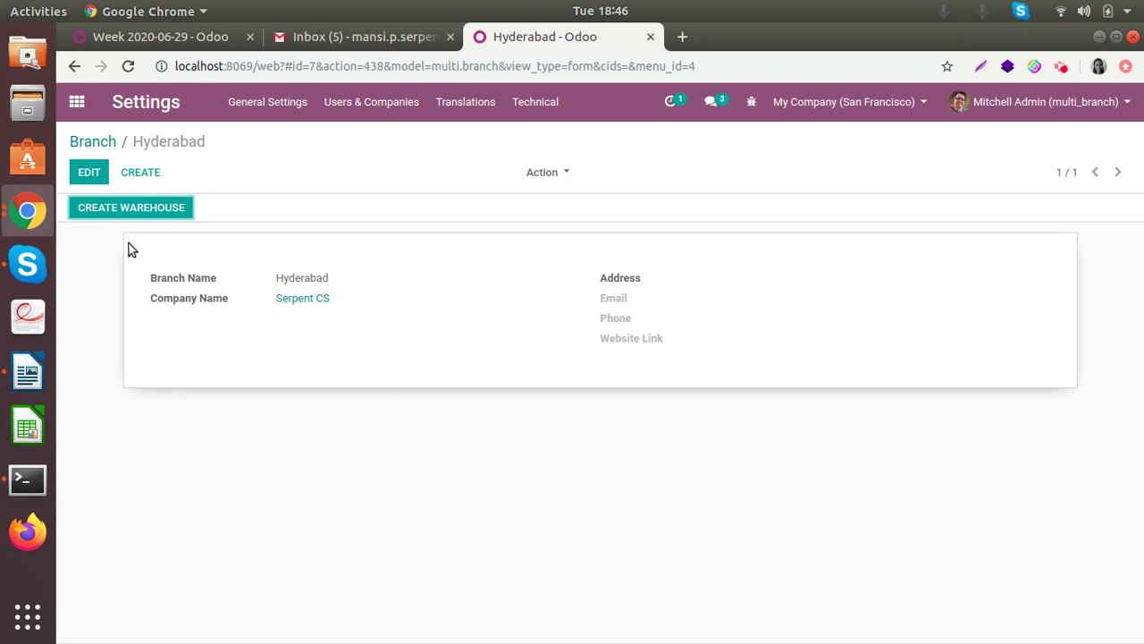
Create the branch's Hyderabad warehouse with code H, then return to the apps home screen.
click(111, 207)
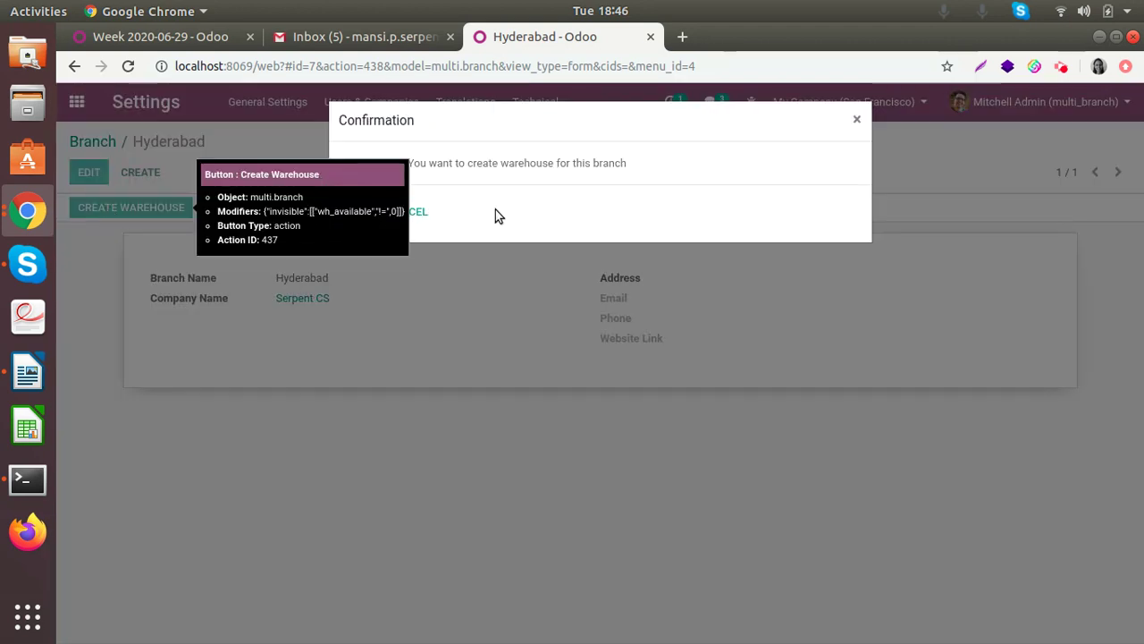
click(361, 213)
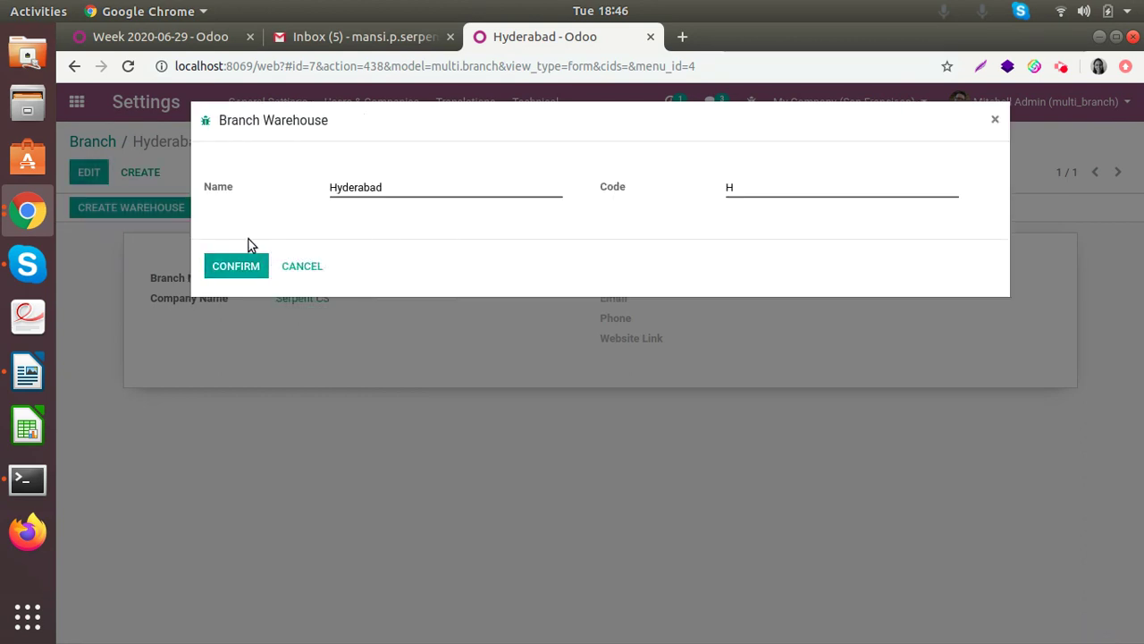
click(249, 274)
click(77, 101)
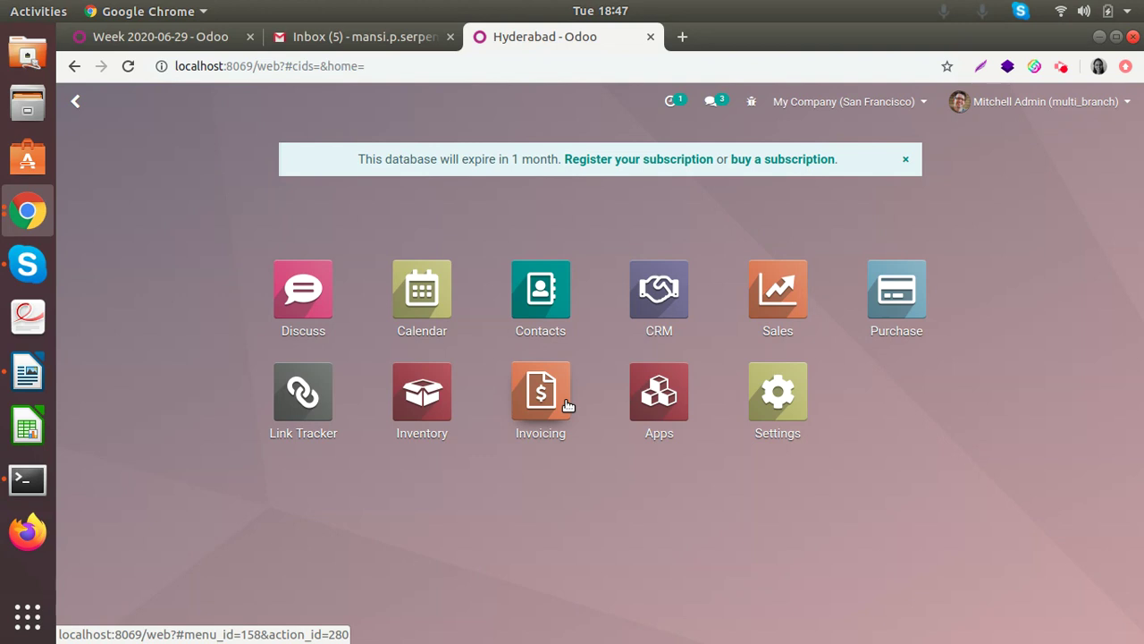
Save a CRM lead 'wants to buy curtains' for Azure Interior on the Mumbai branch.
click(655, 308)
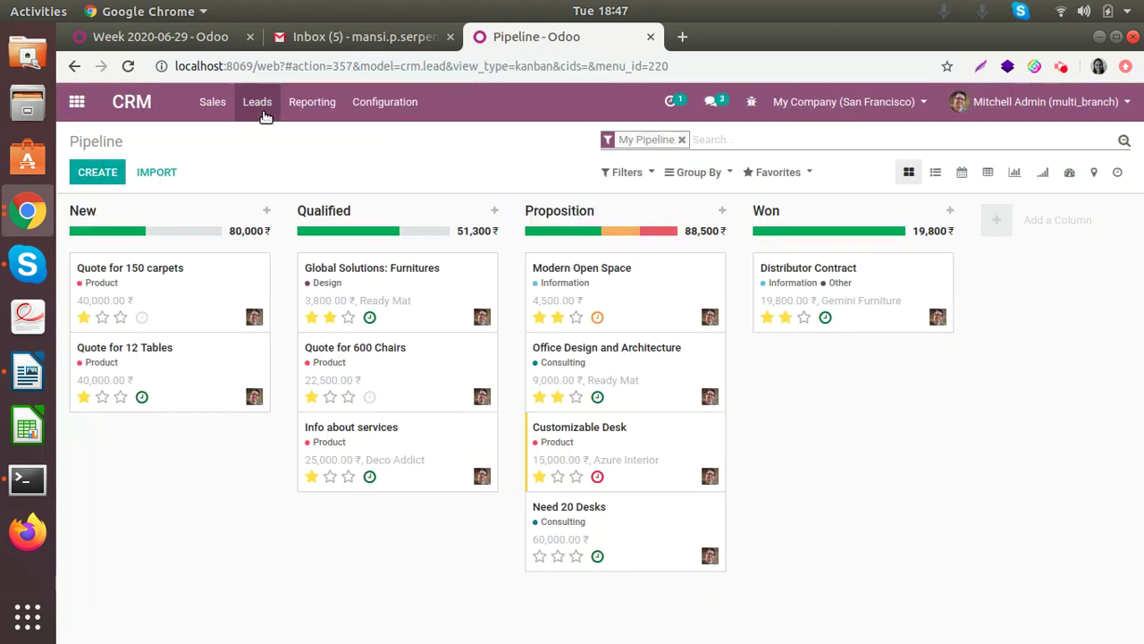
click(257, 101)
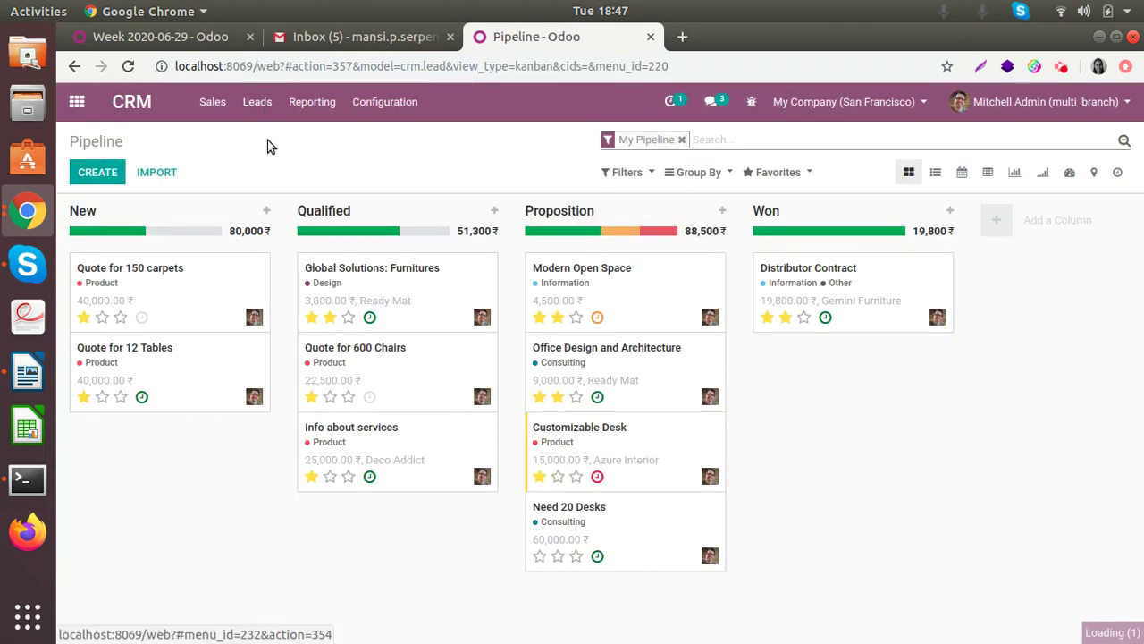
click(103, 170)
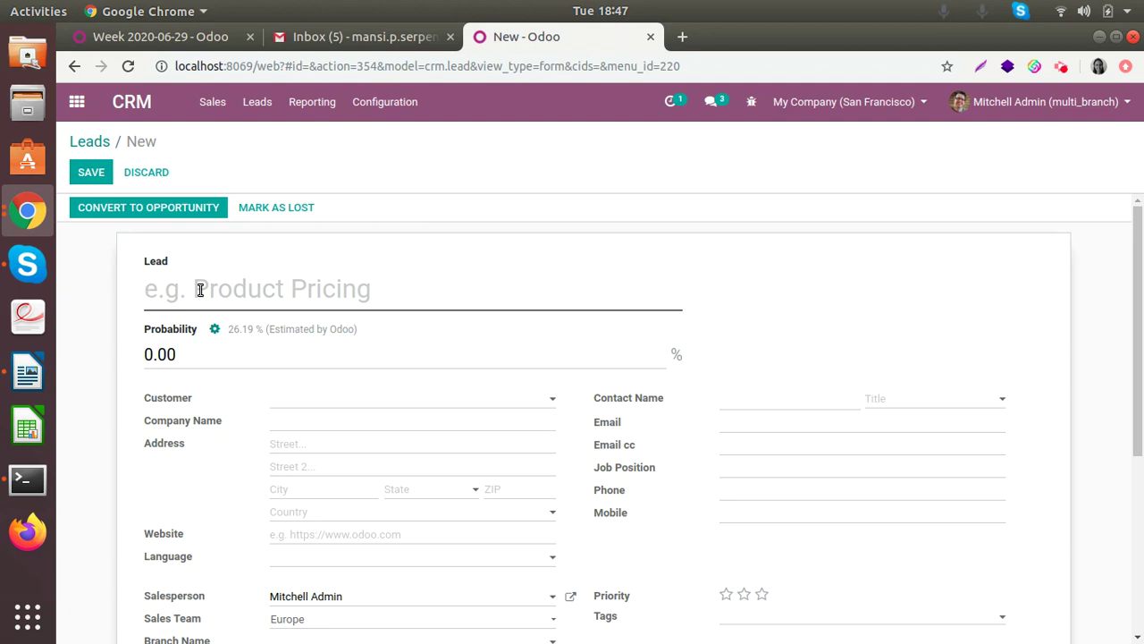
text(wants ti)
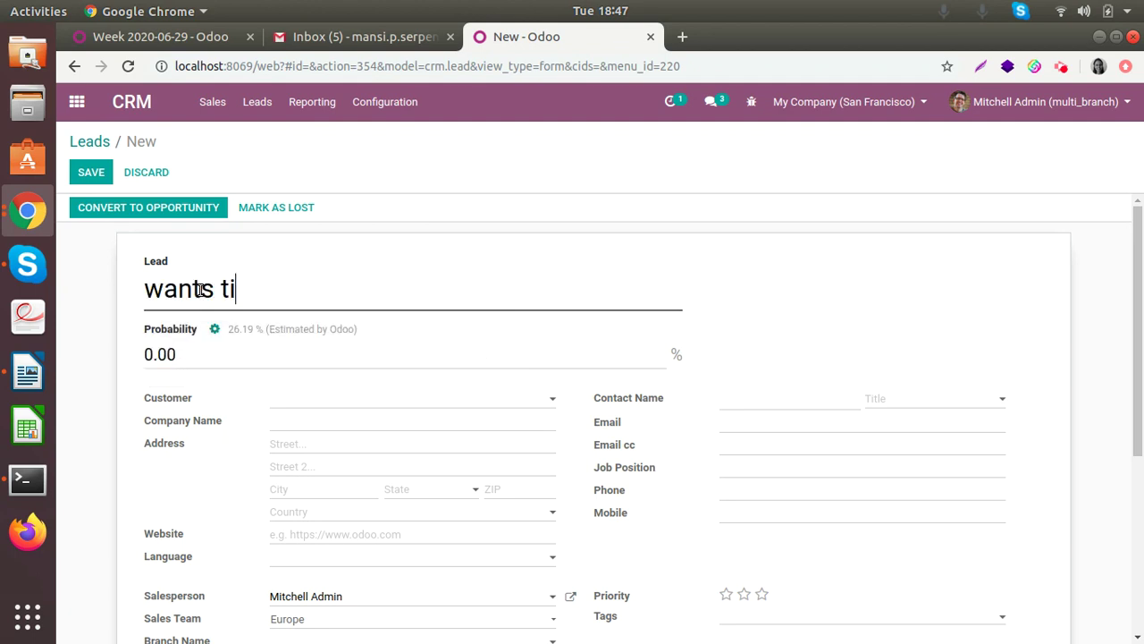
key(BackSpace)
text(o buy )
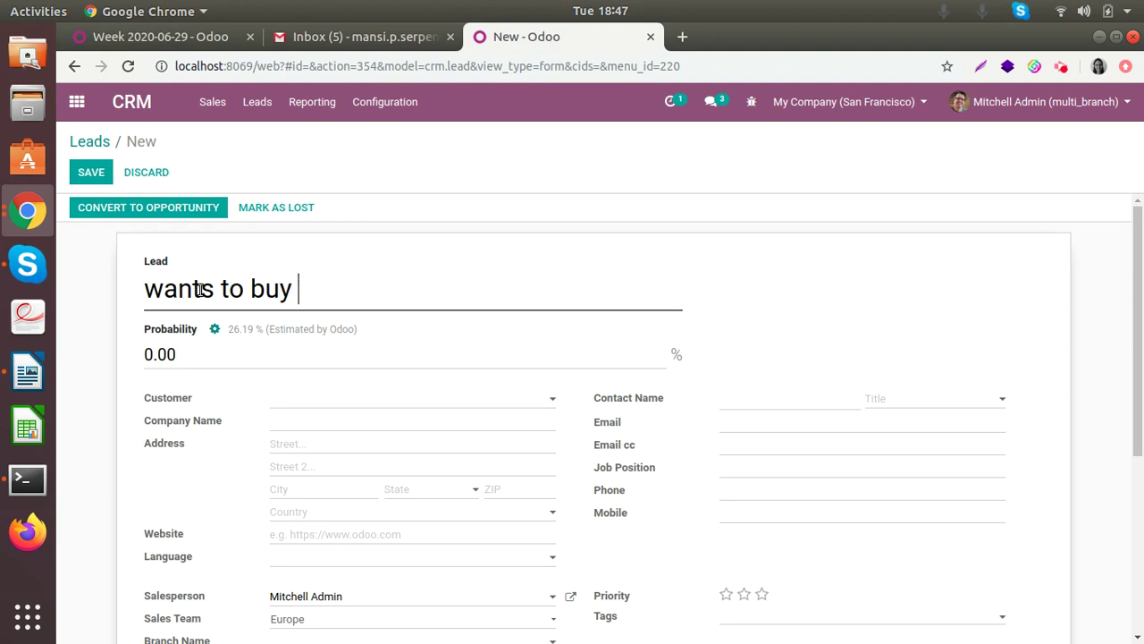
text(curtaims)
key(BackSpace)
key(BackSpace)
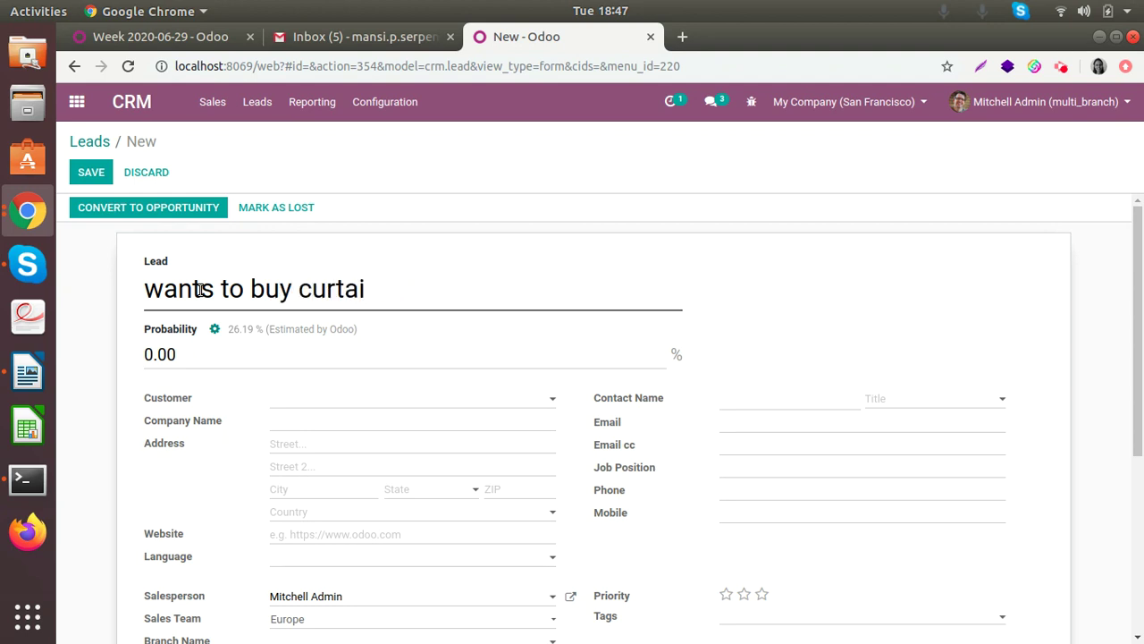
click(400, 410)
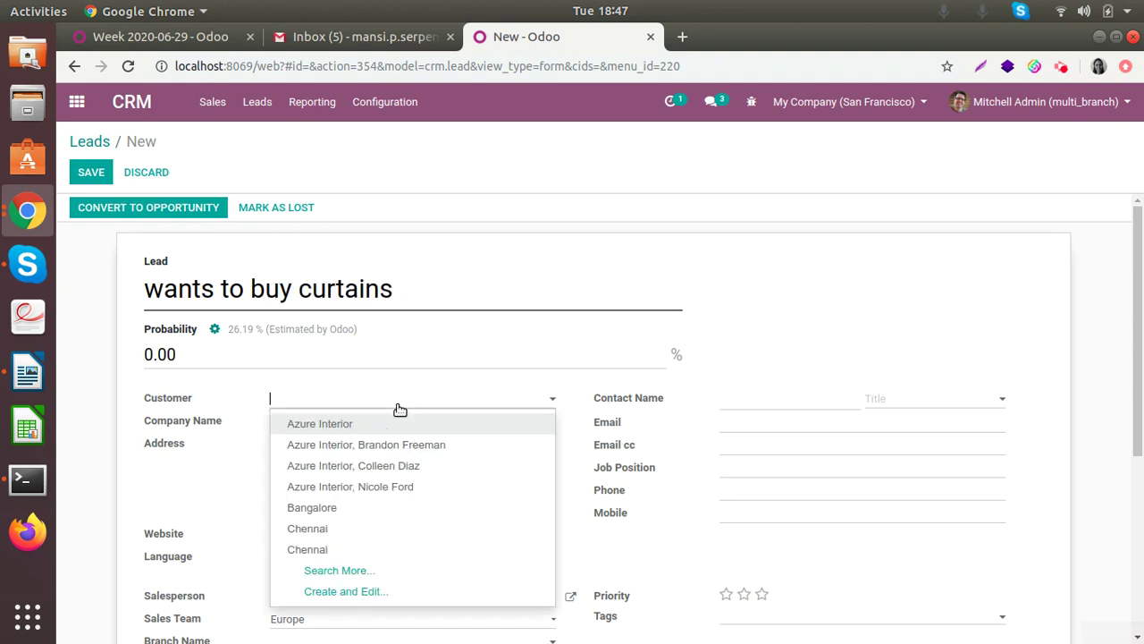
click(347, 420)
scroll(635, 546, down, 3)
click(302, 509)
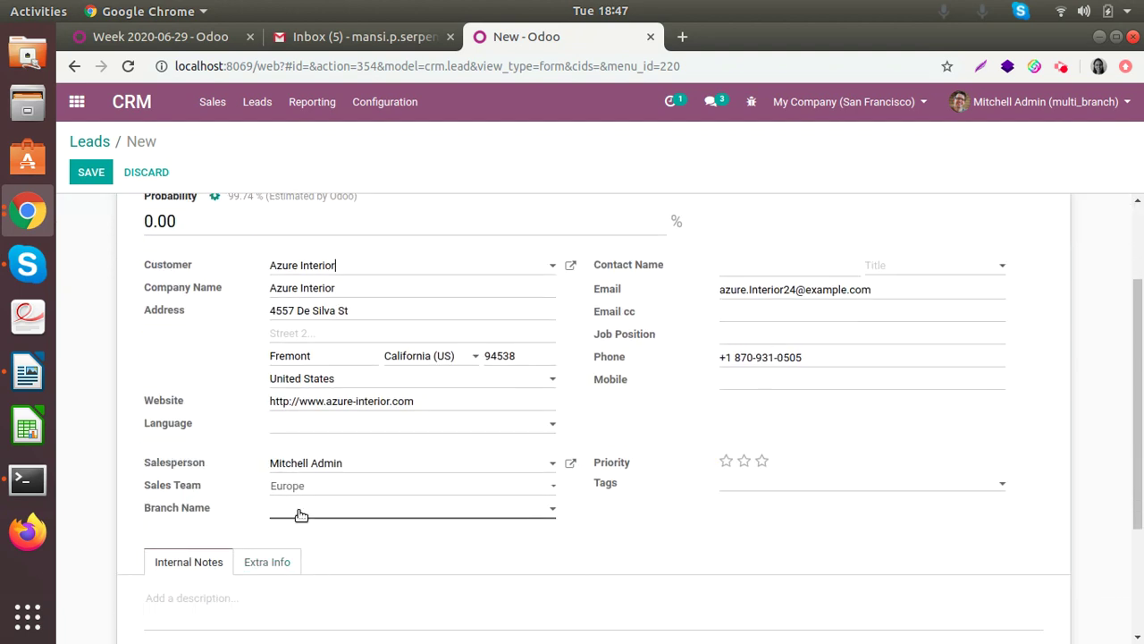
click(319, 551)
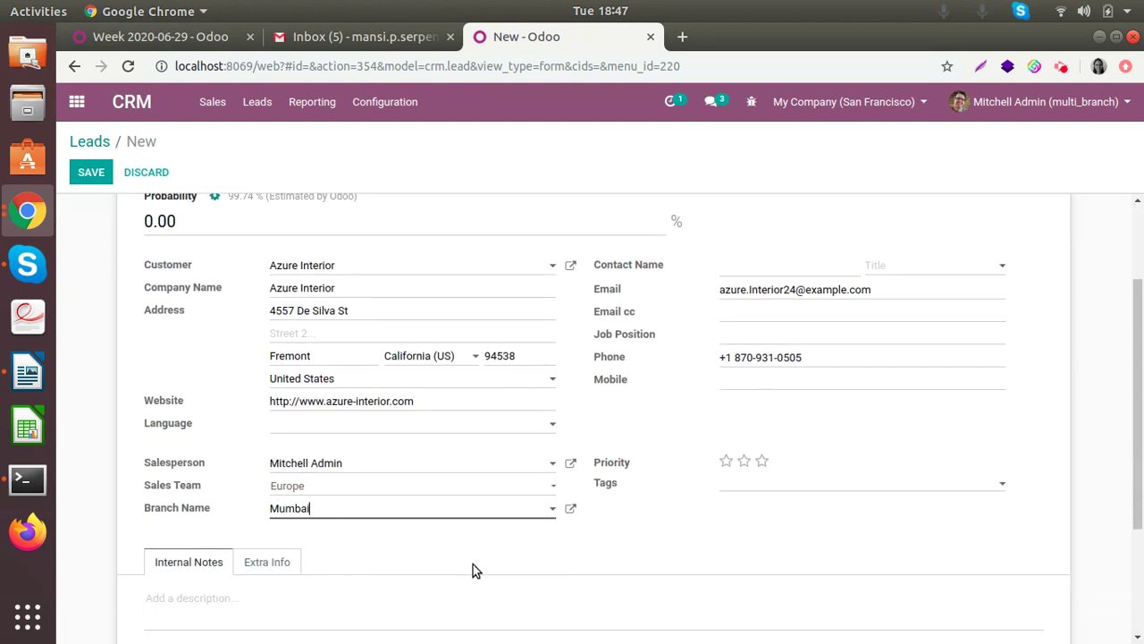
click(91, 171)
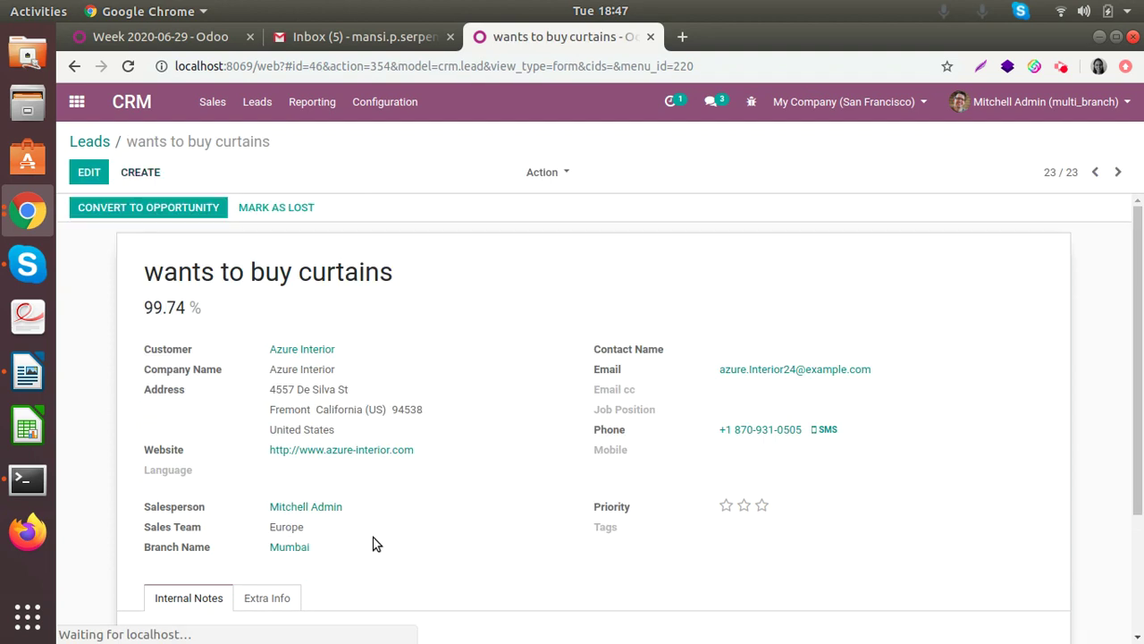
Convert the curtains lead into a new opportunity and start its quotation.
click(139, 209)
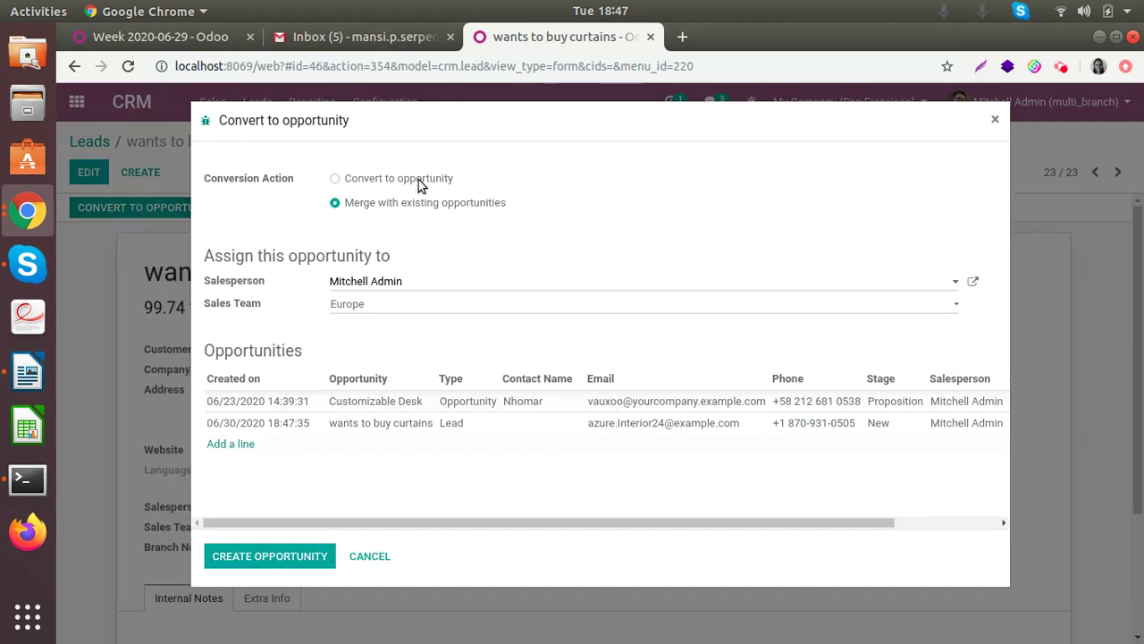
click(418, 180)
click(294, 544)
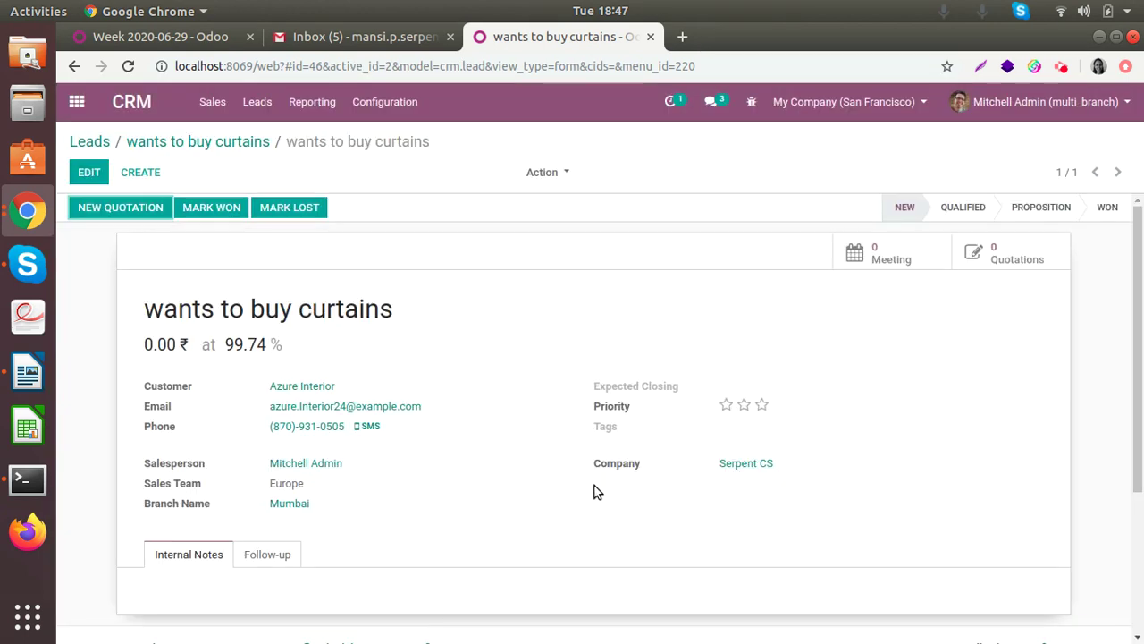
click(114, 210)
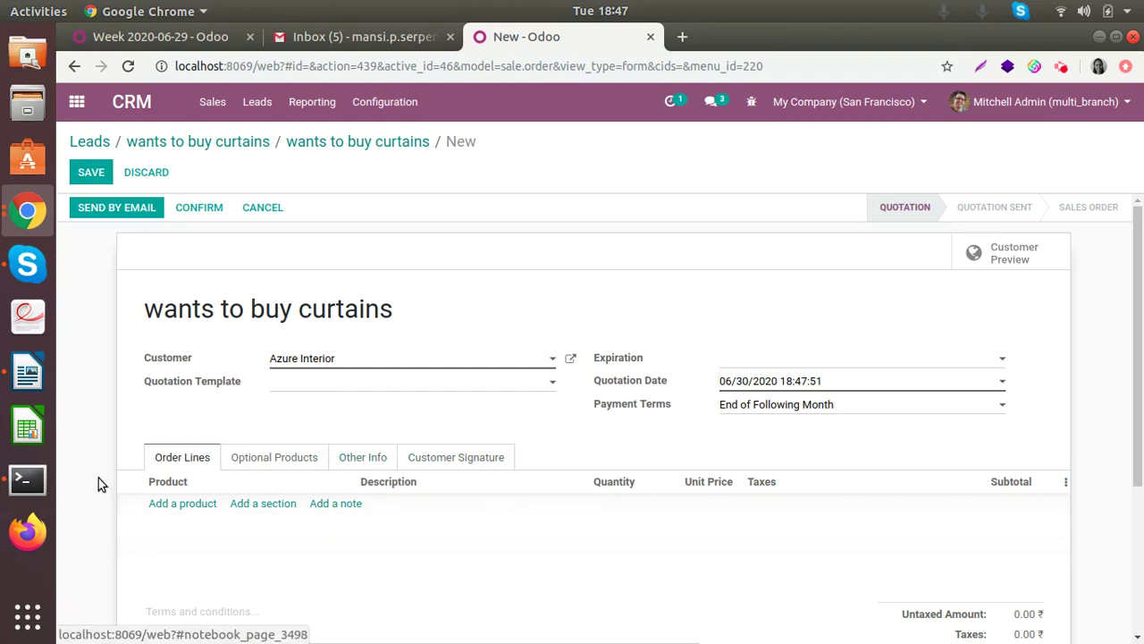
Add a curtains product line to the quotation.
click(163, 505)
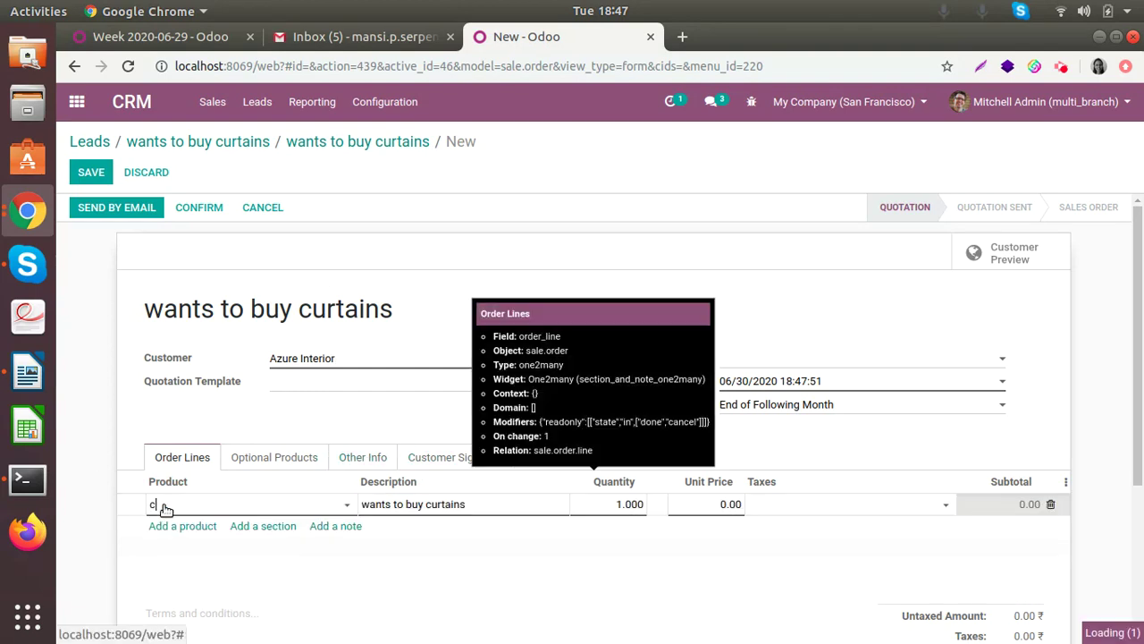
text(curt)
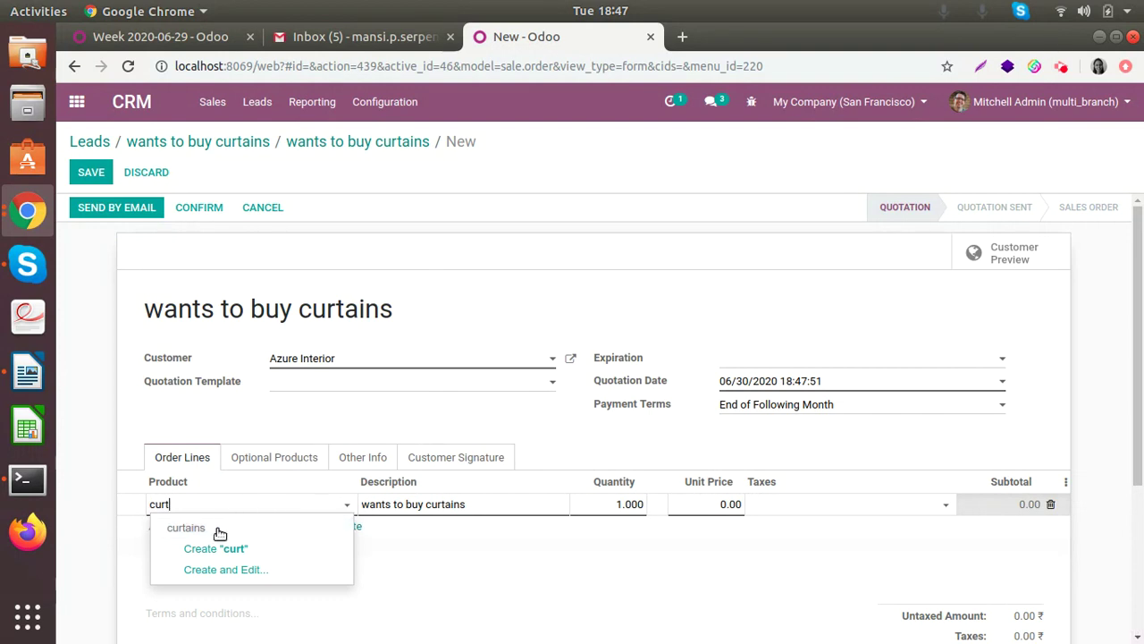
click(167, 529)
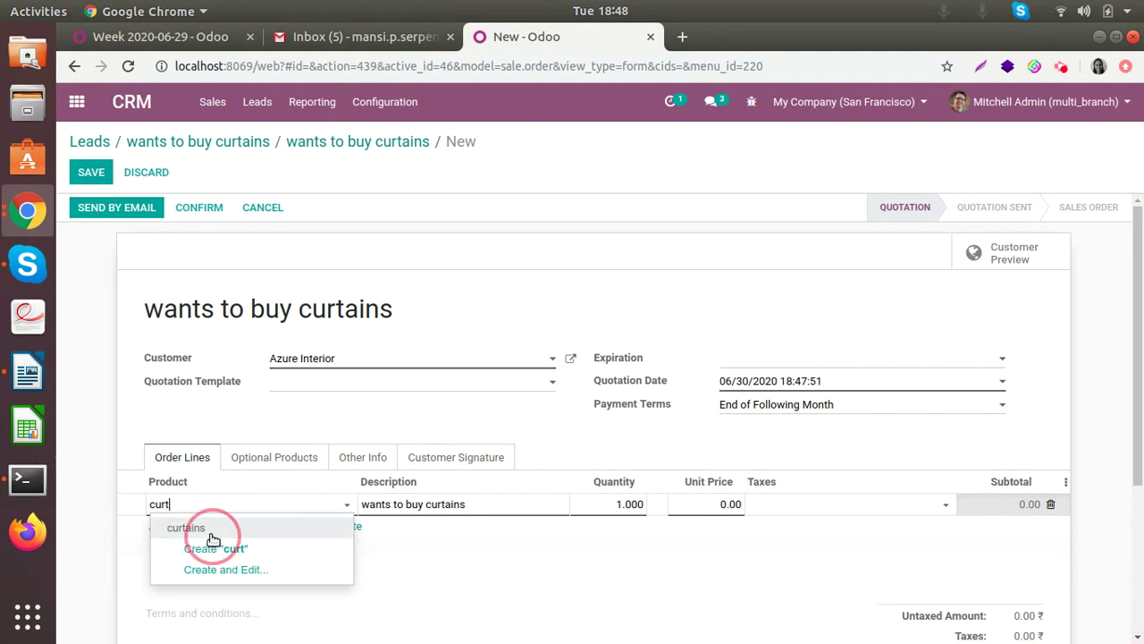
Set the quotation's branch to Bangalore, save it as S00022 and confirm it.
click(361, 461)
scroll(362, 474, down, 4)
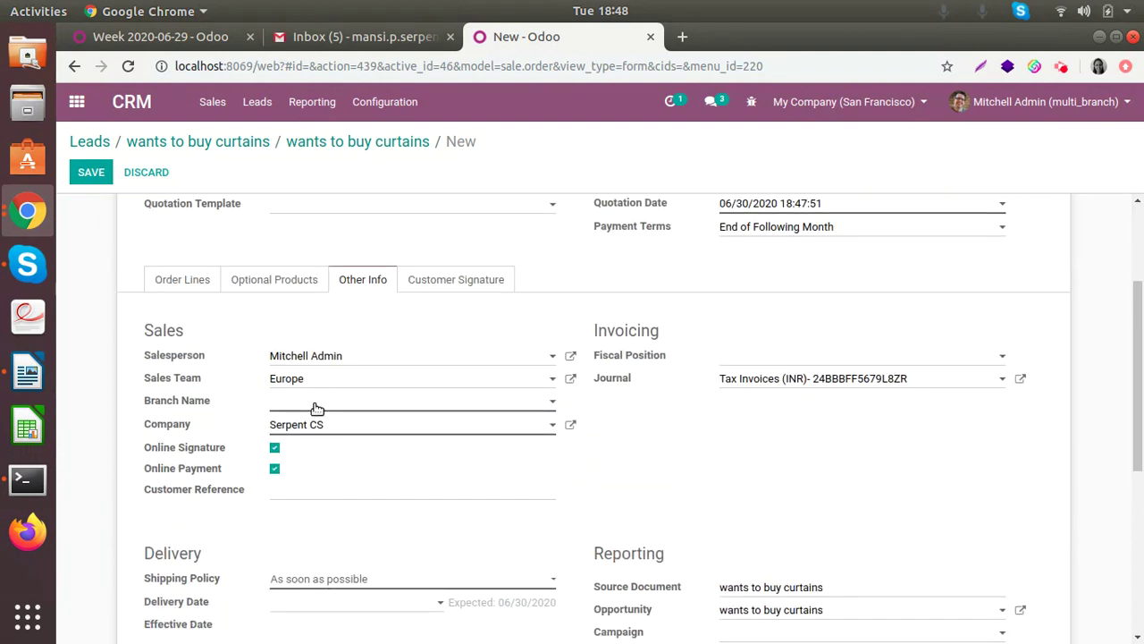
click(316, 404)
click(345, 473)
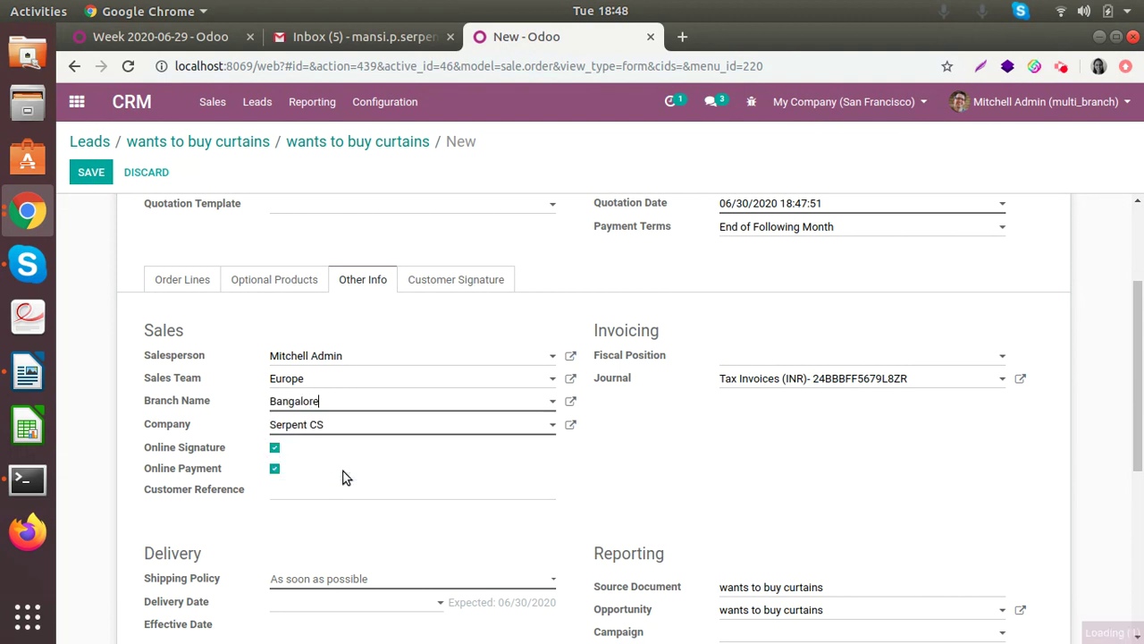
click(93, 171)
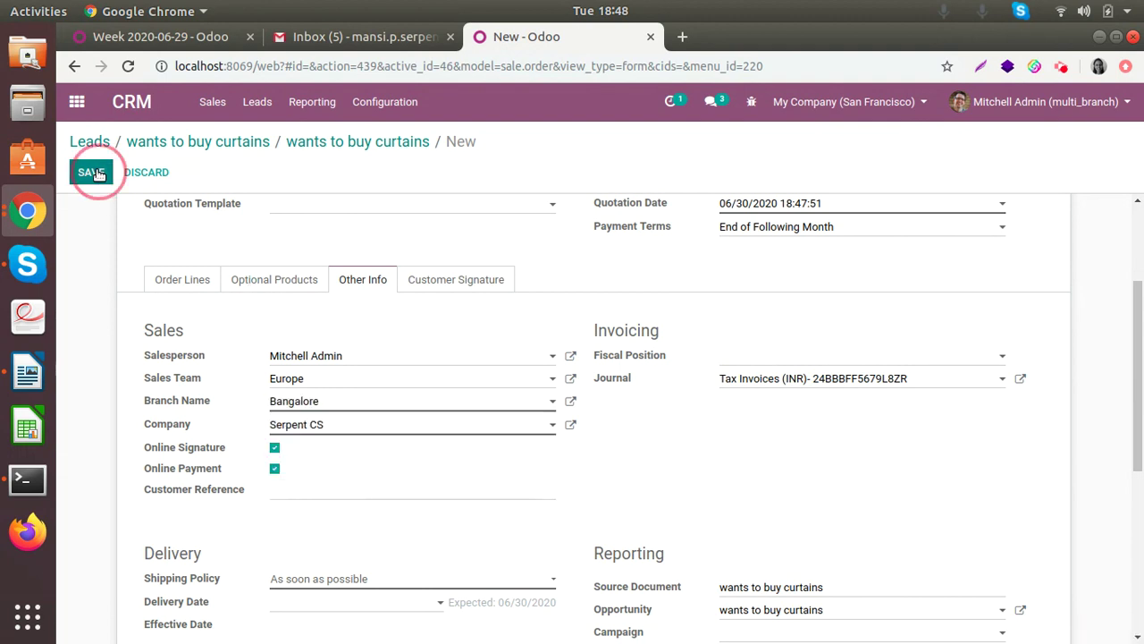
click(401, 507)
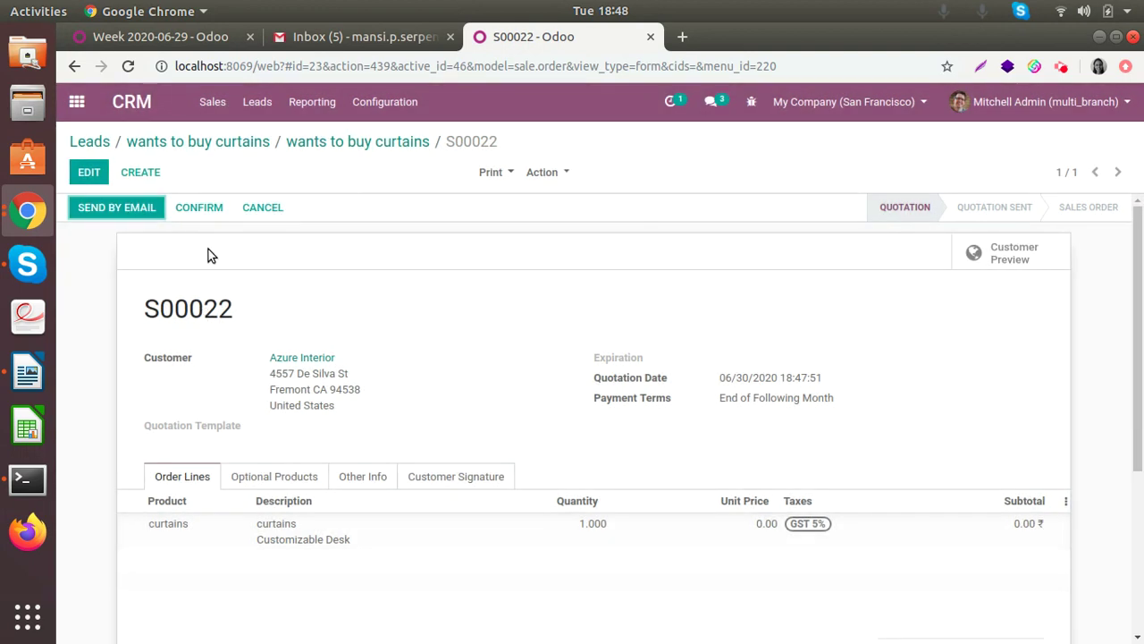
click(216, 215)
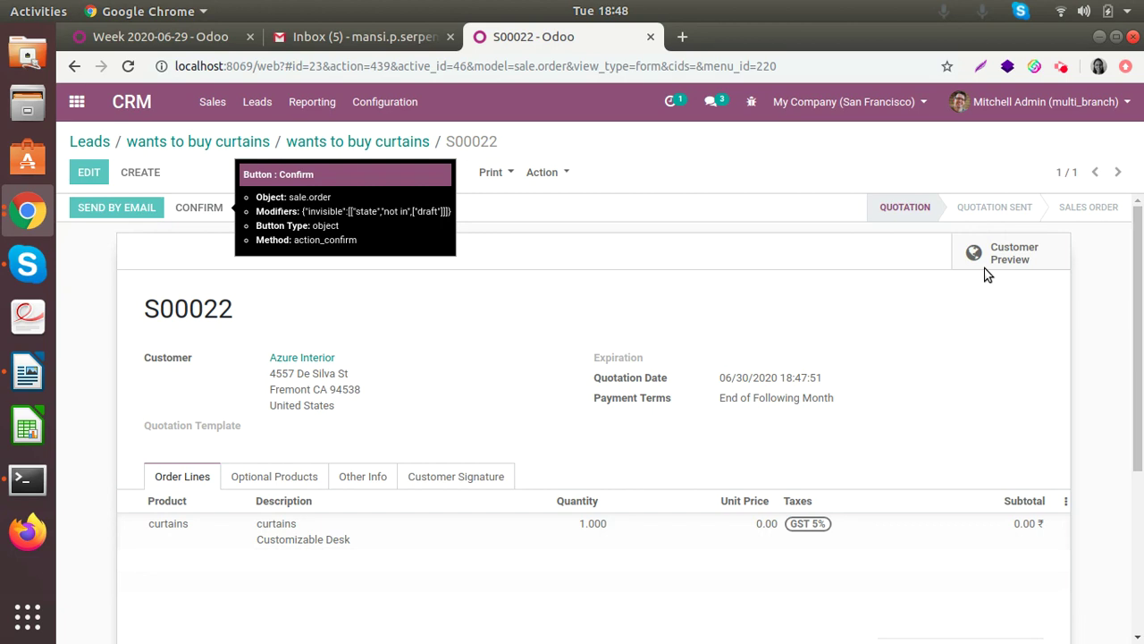
Create the regular invoice for S00022 and preview it in the customer portal.
click(147, 208)
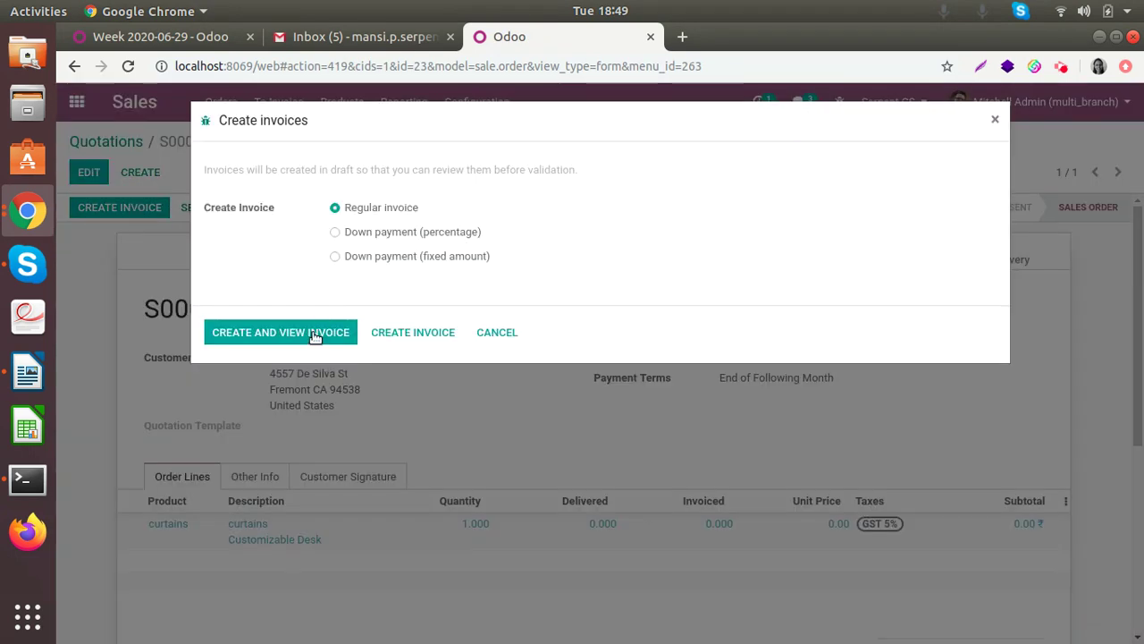
click(312, 334)
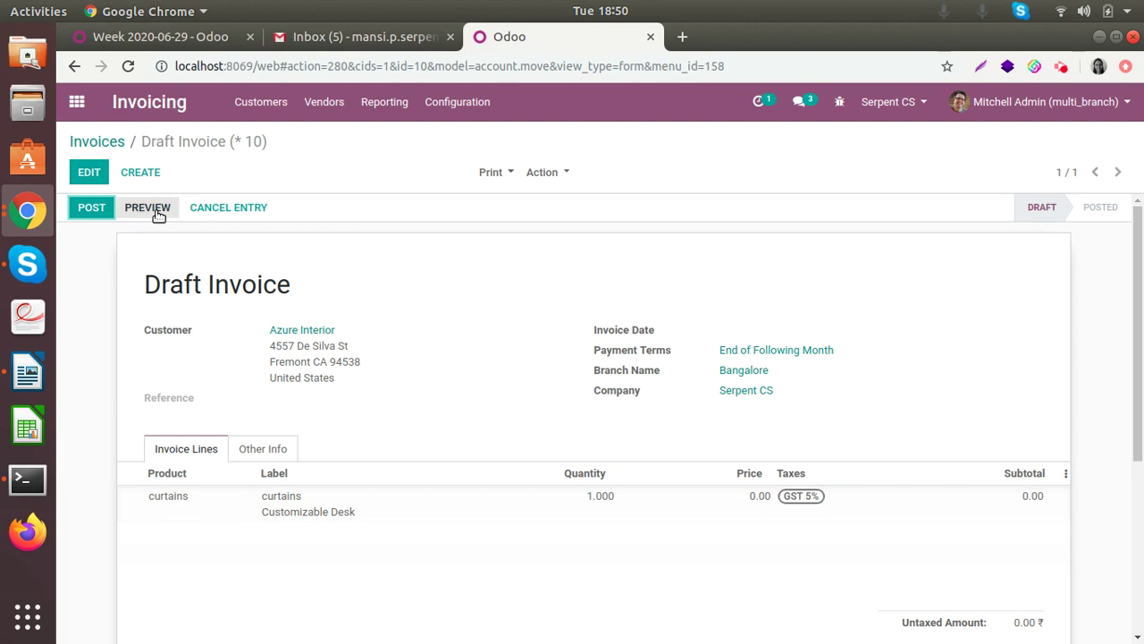
click(156, 211)
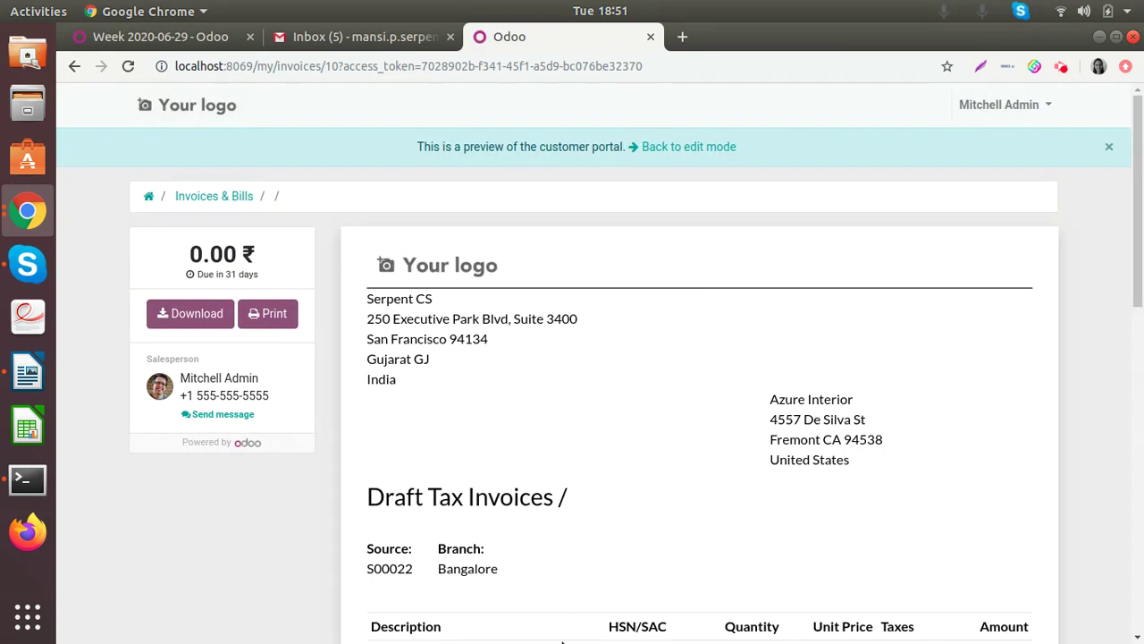
scroll(585, 451, down, 3)
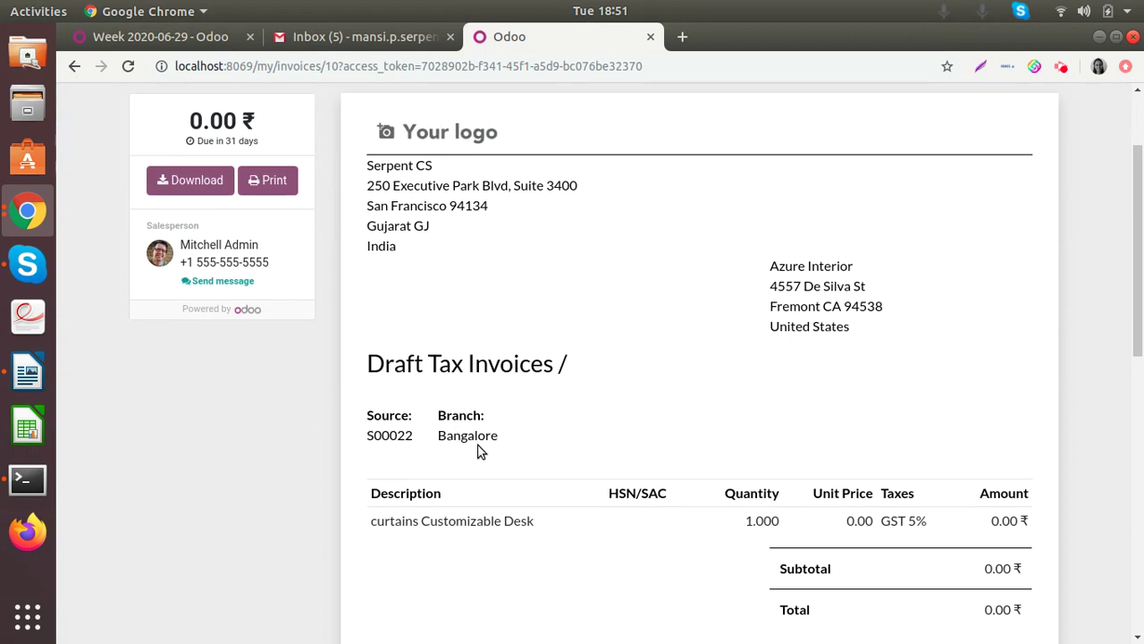
scroll(500, 487, up, 3)
click(683, 149)
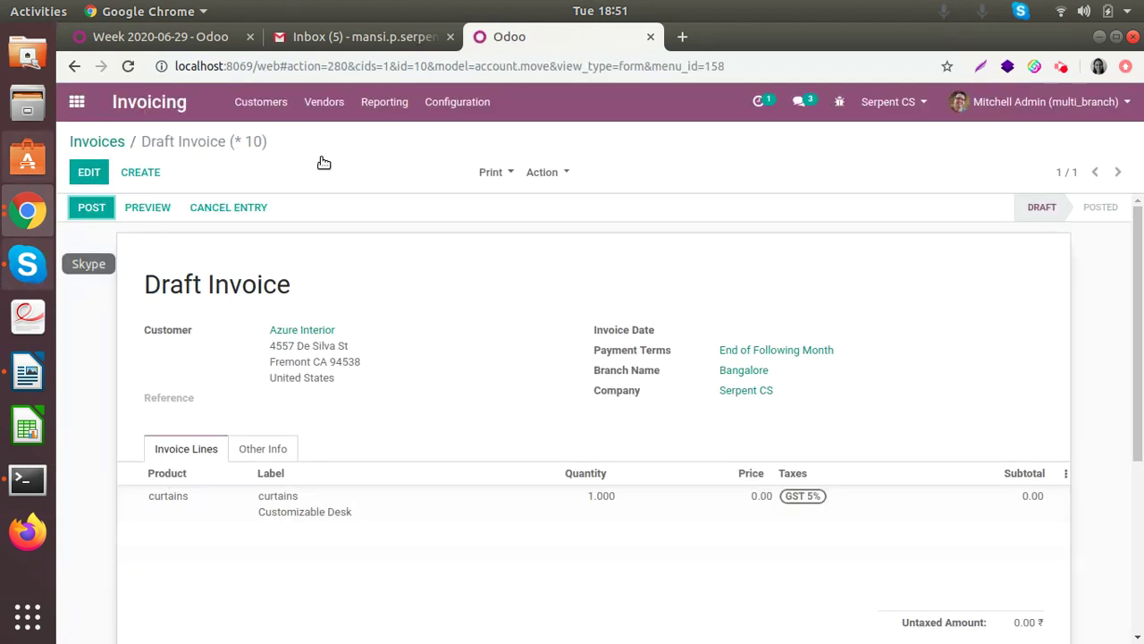
click(73, 102)
Open the Sales Analysis report in pivot view.
click(776, 293)
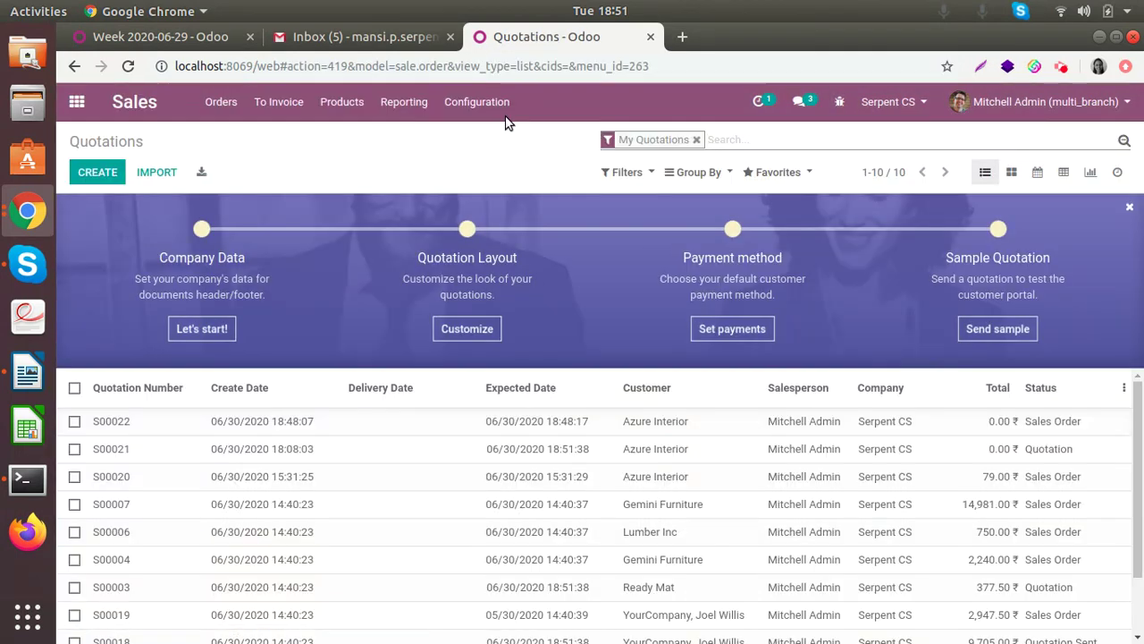
click(410, 115)
click(406, 137)
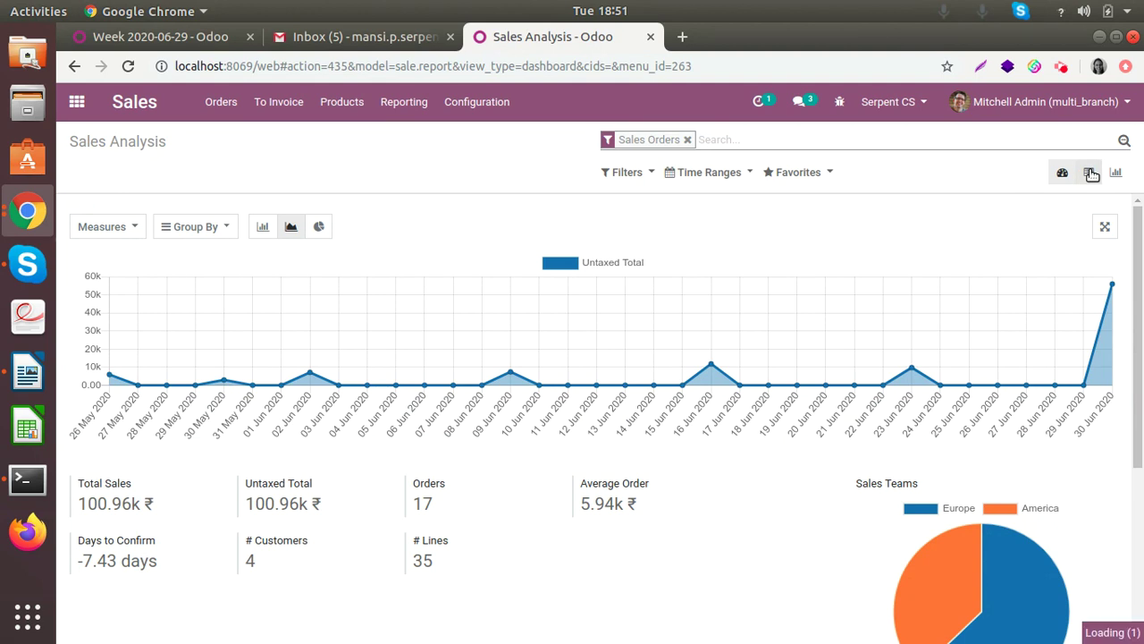
click(1090, 173)
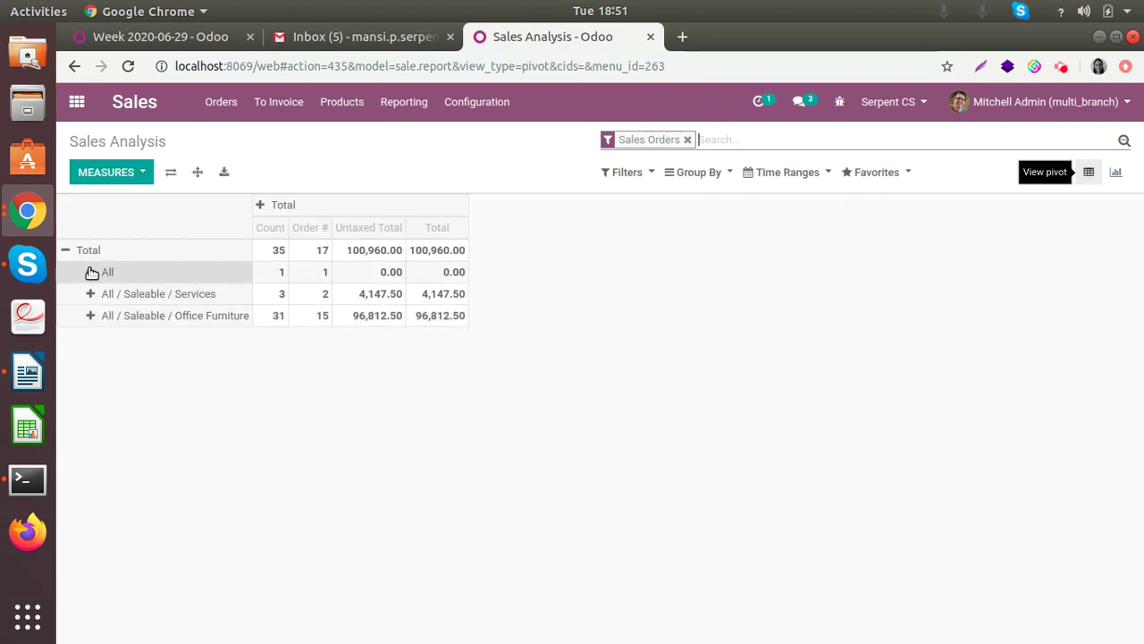
Break the All and Services rows down by Branch Name, then return to the apps home.
click(91, 271)
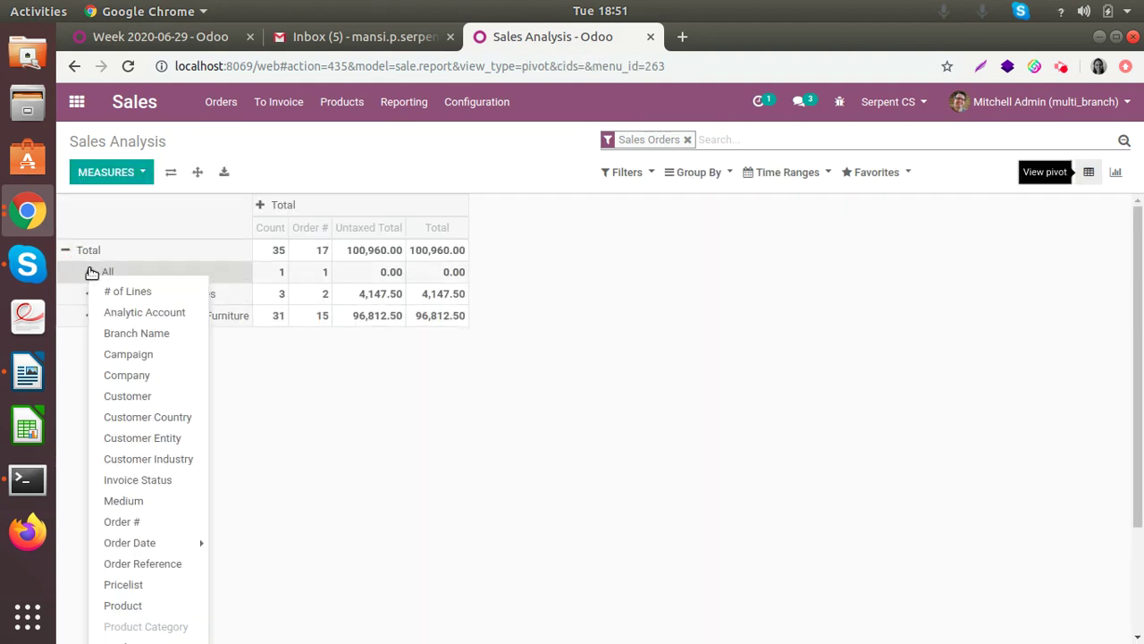
click(155, 334)
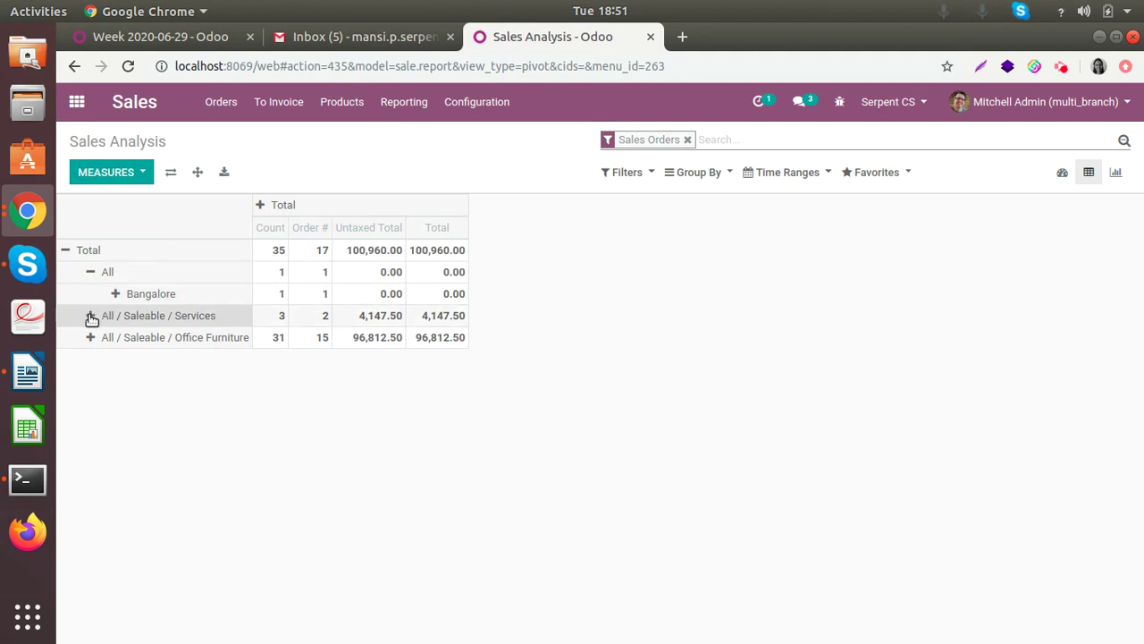
click(91, 316)
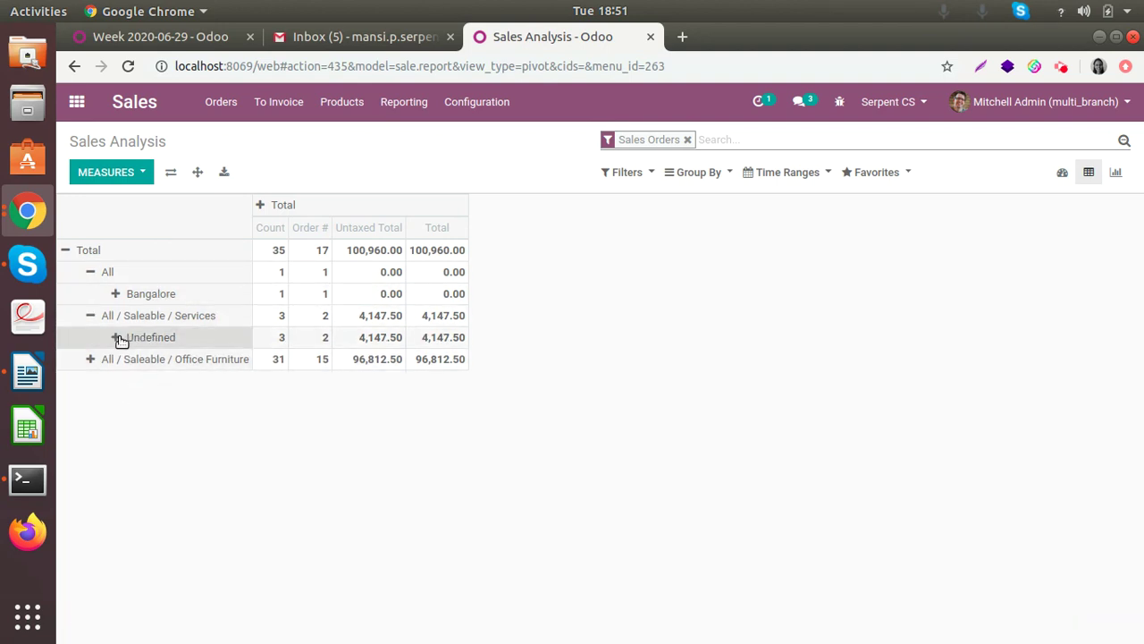
click(121, 339)
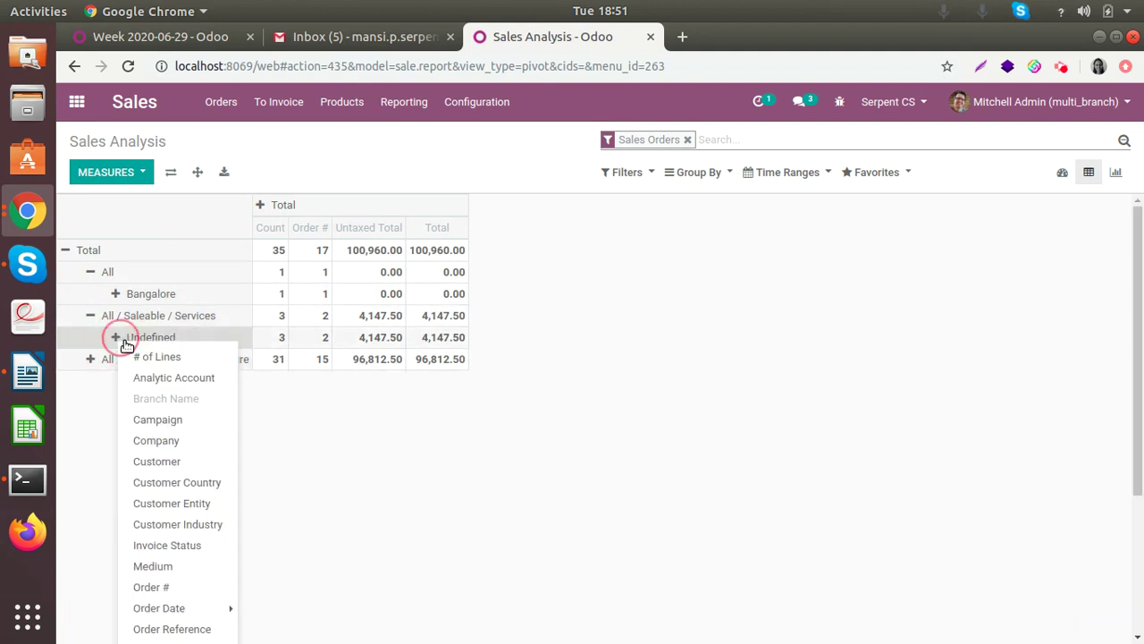
click(351, 442)
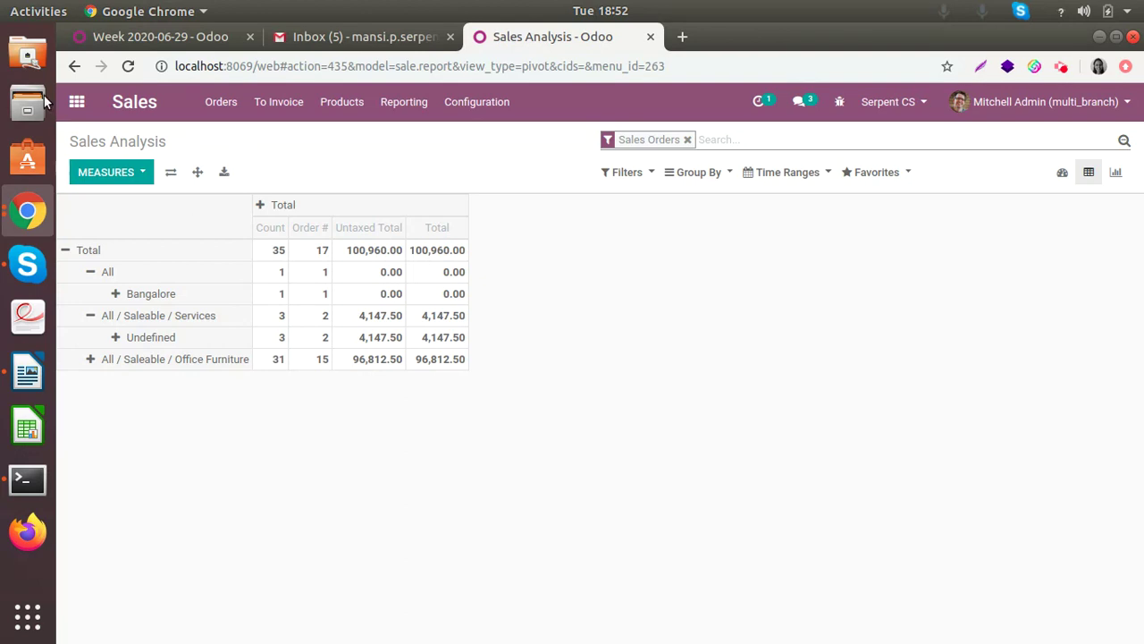
click(77, 101)
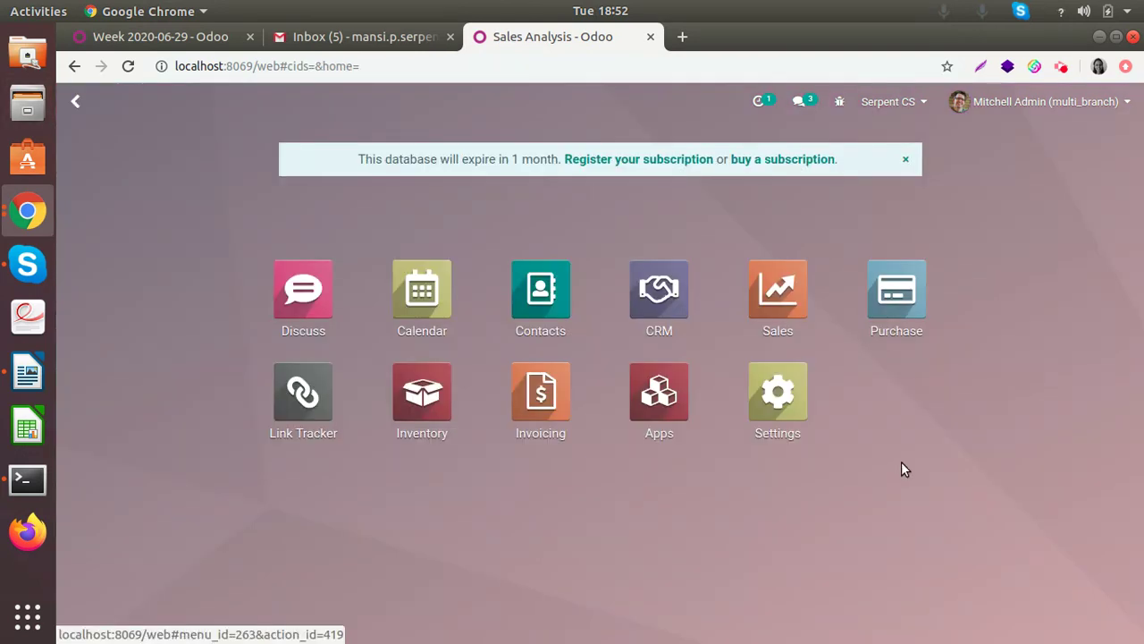
Start a new purchase request for quotation with vendor Azure Interior.
click(894, 295)
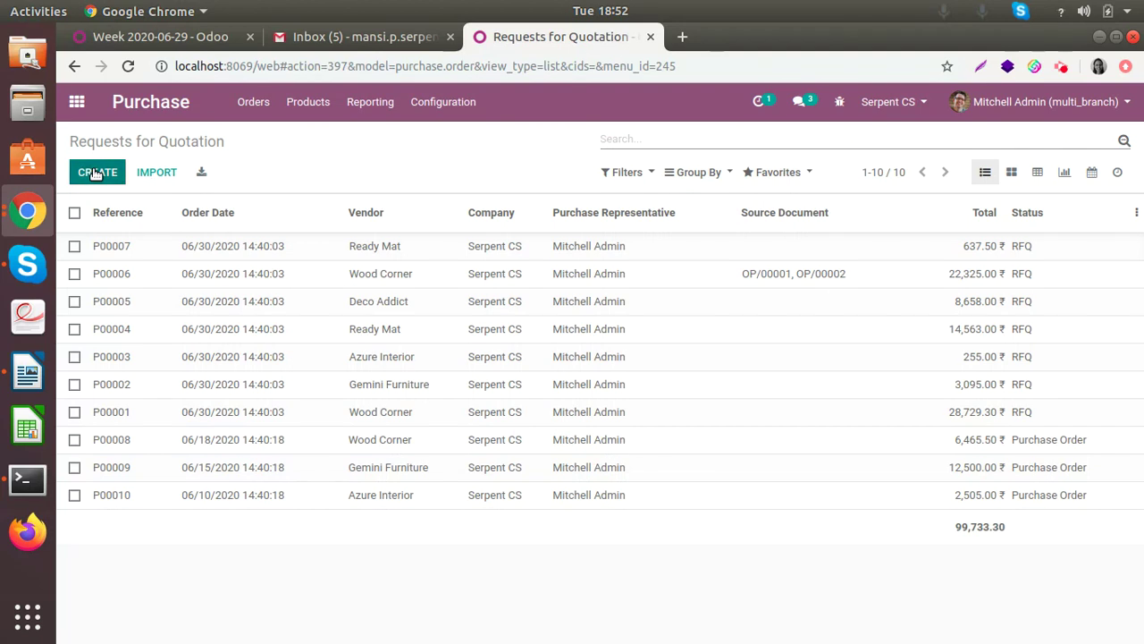
click(95, 173)
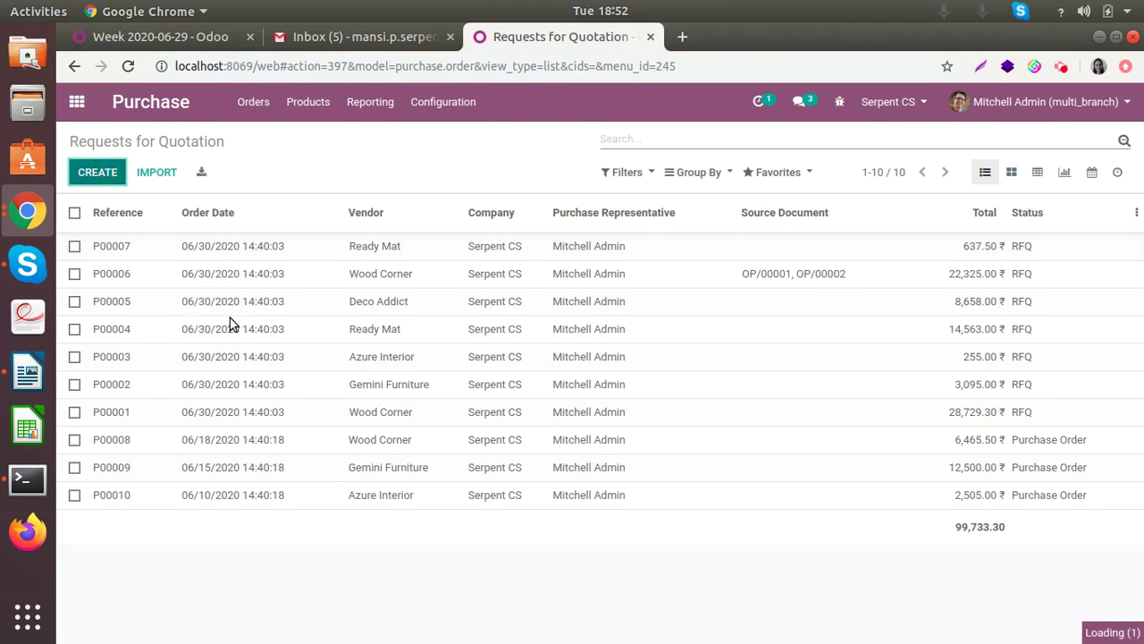
click(331, 337)
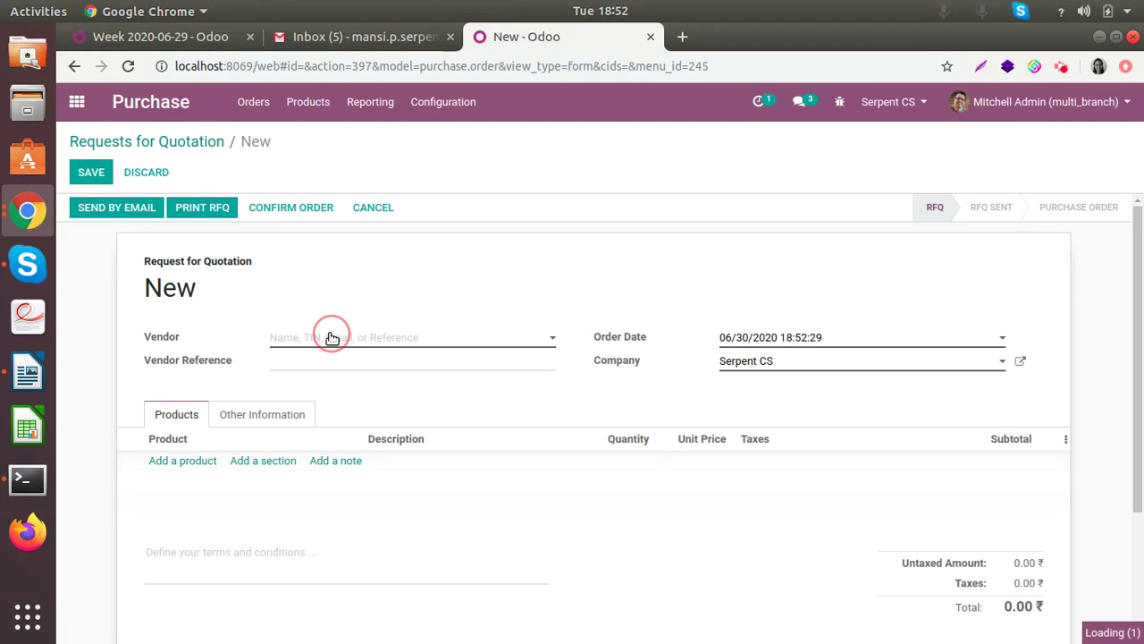
click(347, 427)
Add a [E-COM08] Storage Box line with quantity 10.
click(165, 460)
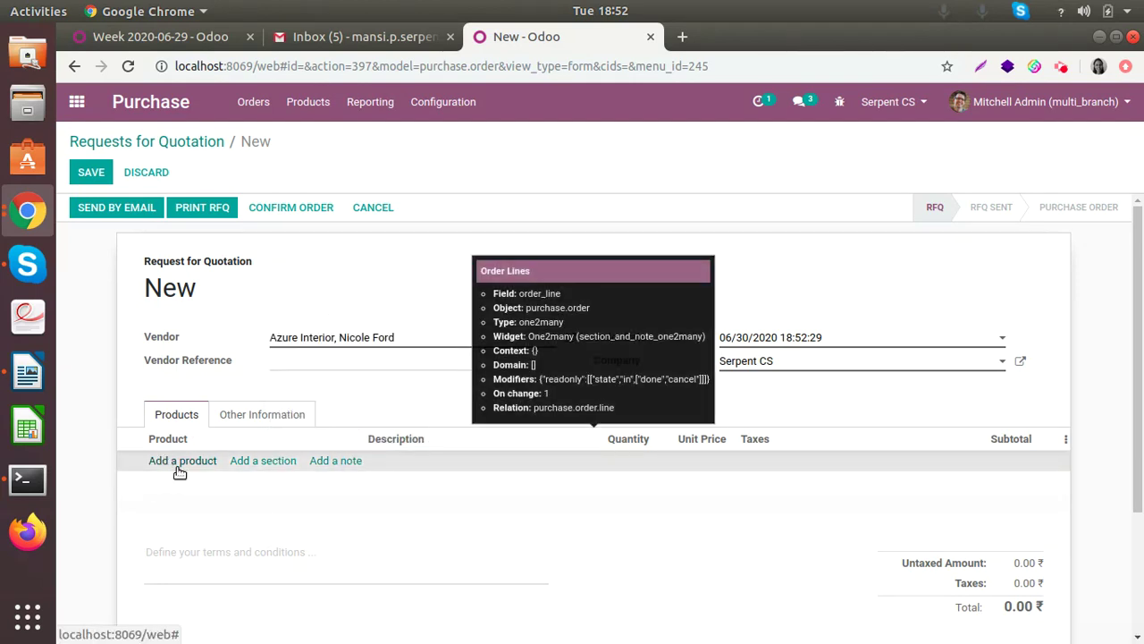
click(188, 465)
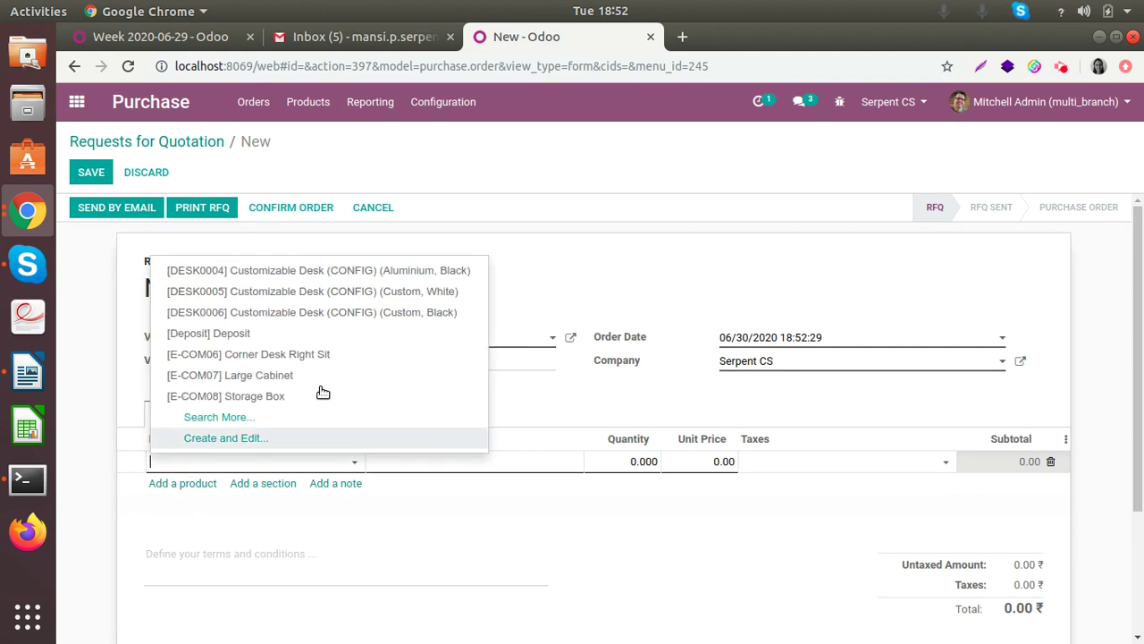
click(294, 396)
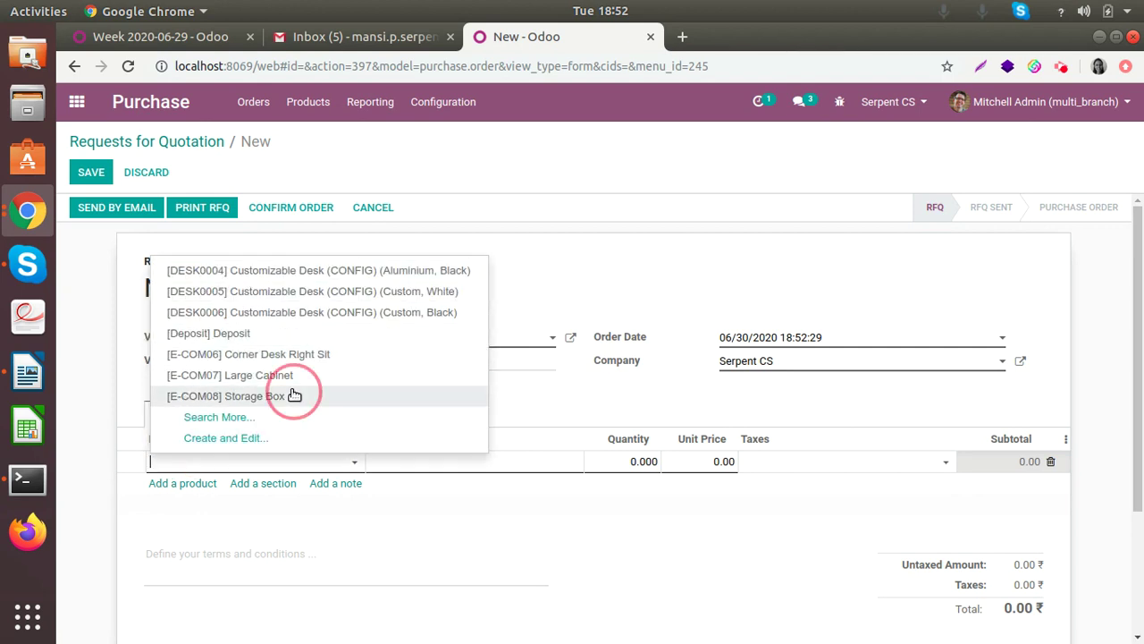
click(635, 463)
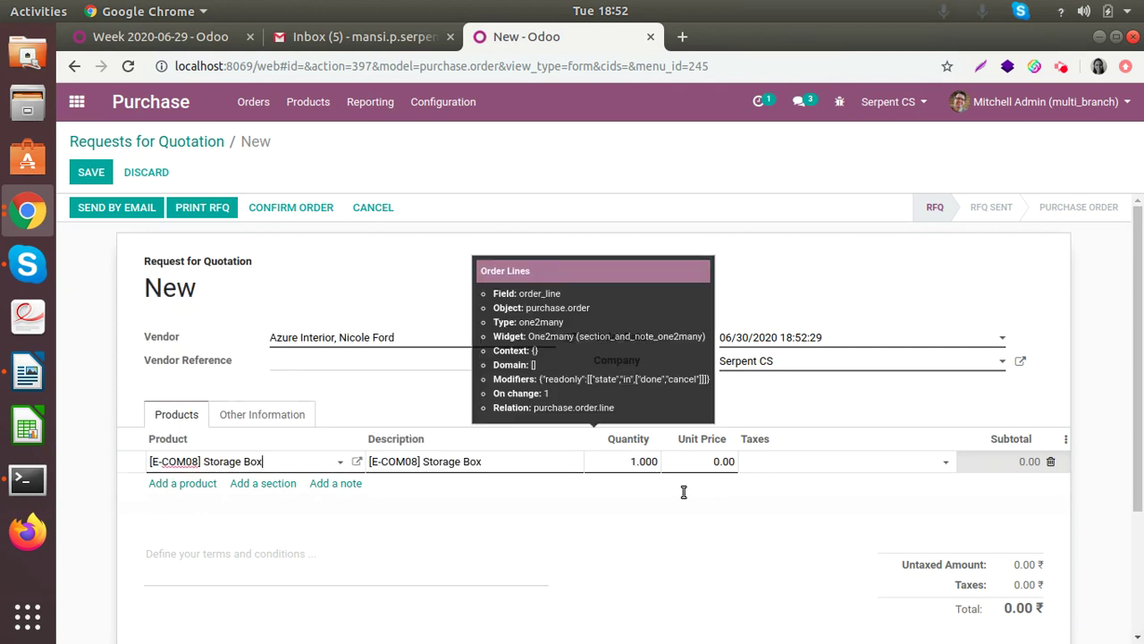
text(100)
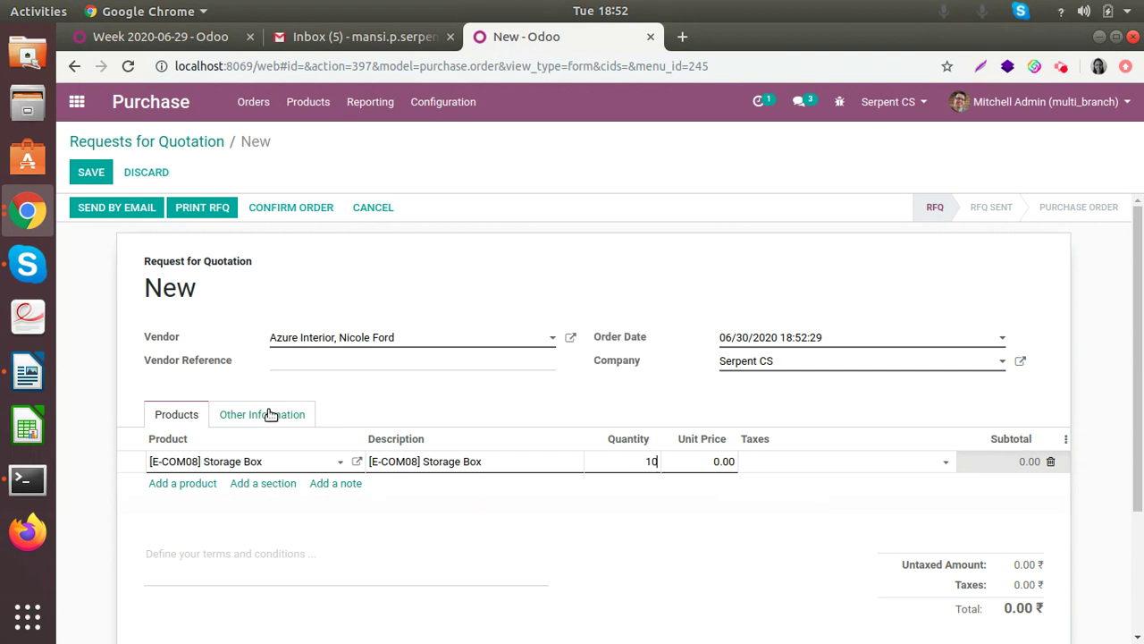
click(484, 407)
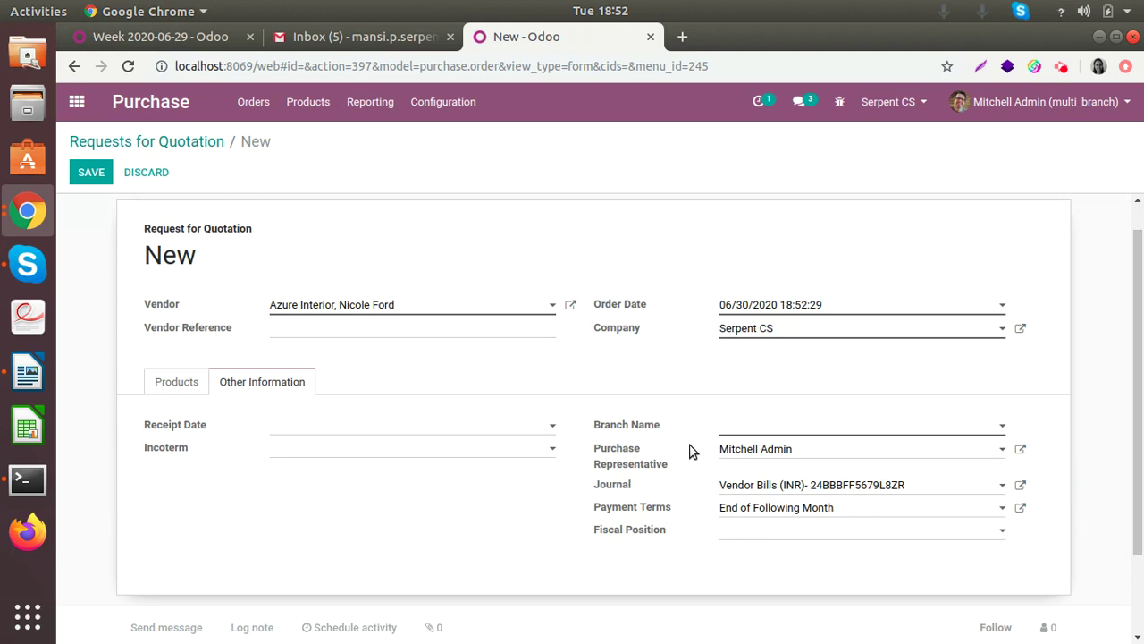
Assign branch Gandhinagar, save the RFQ as P00012 and confirm it as a purchase order.
scroll(689, 452, down, 3)
click(765, 327)
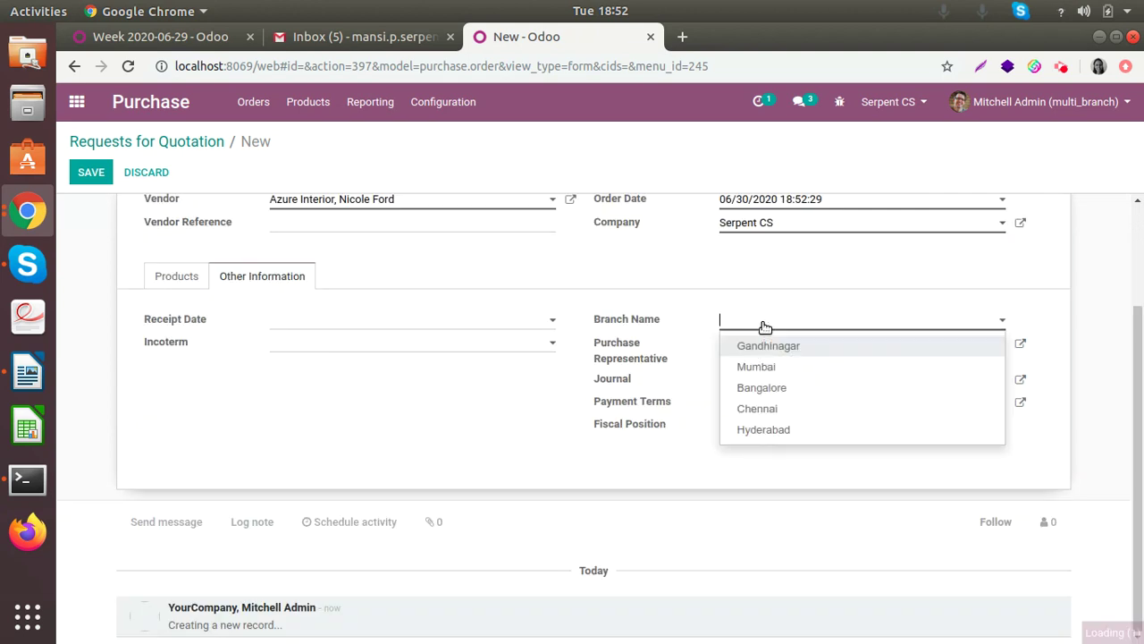
click(766, 346)
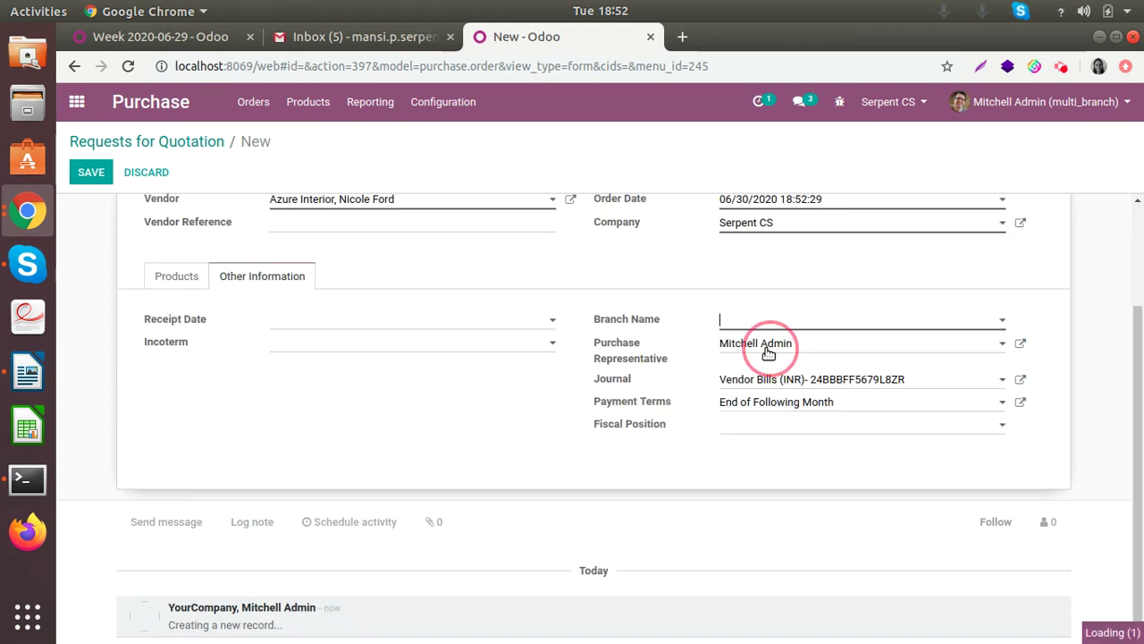
click(90, 175)
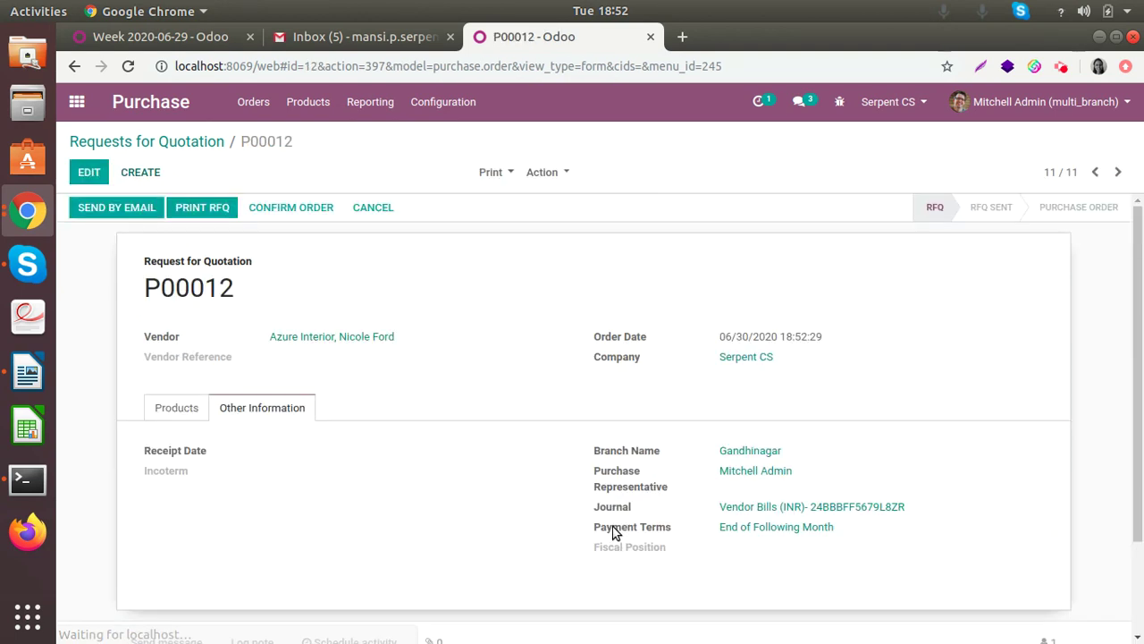
click(275, 206)
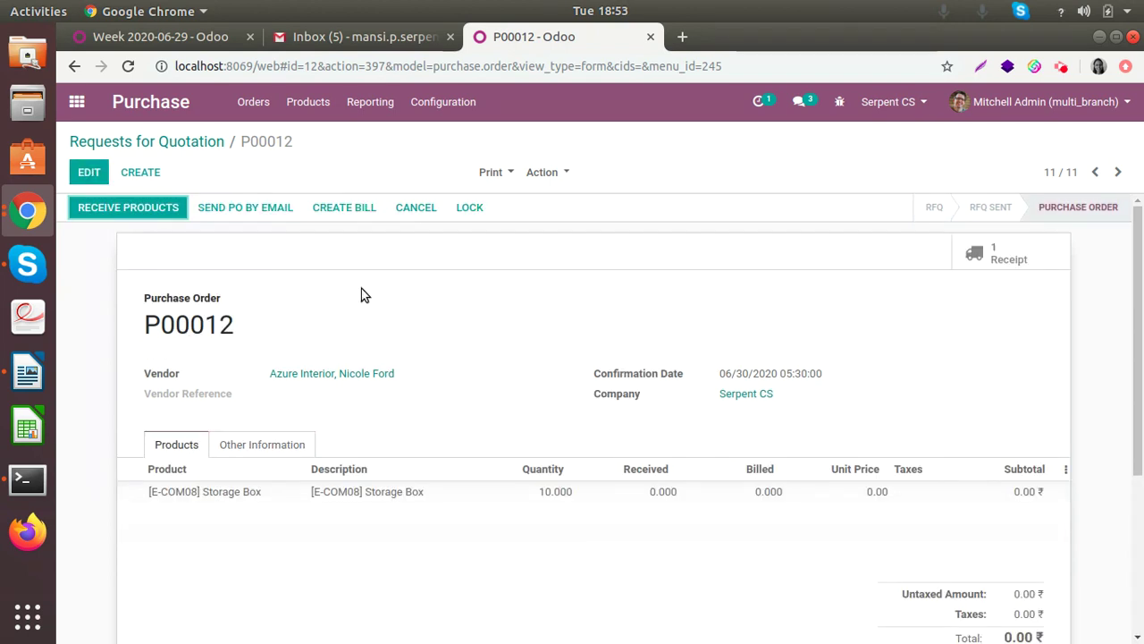
Review Gandhinagar receipt G/IN/00001 for P00012, then go to the Inventory app.
click(975, 250)
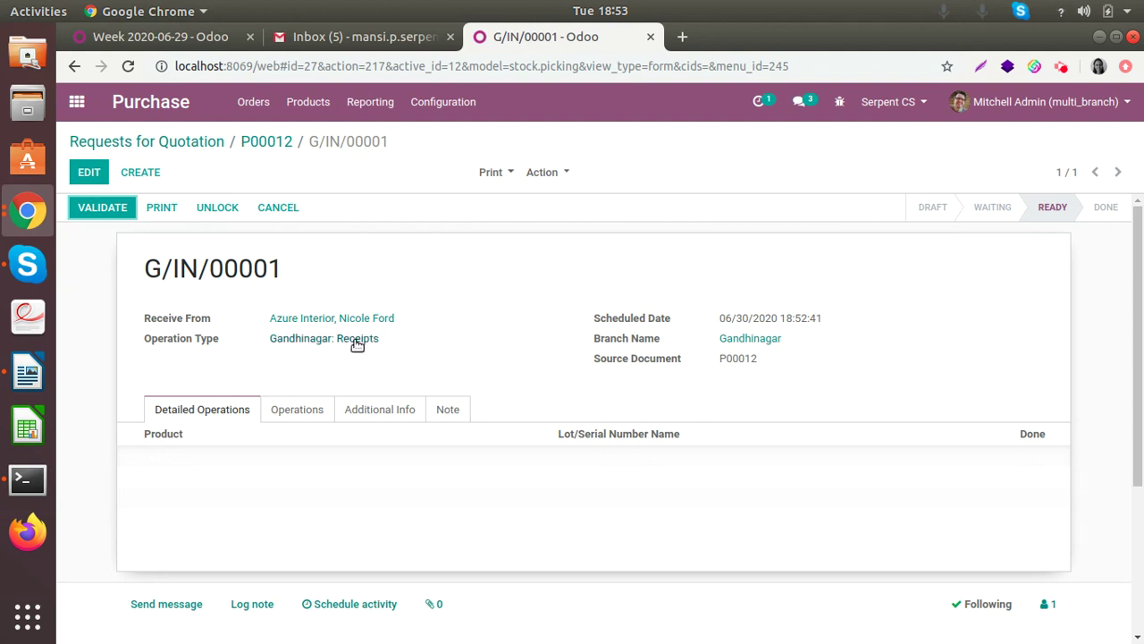
click(80, 105)
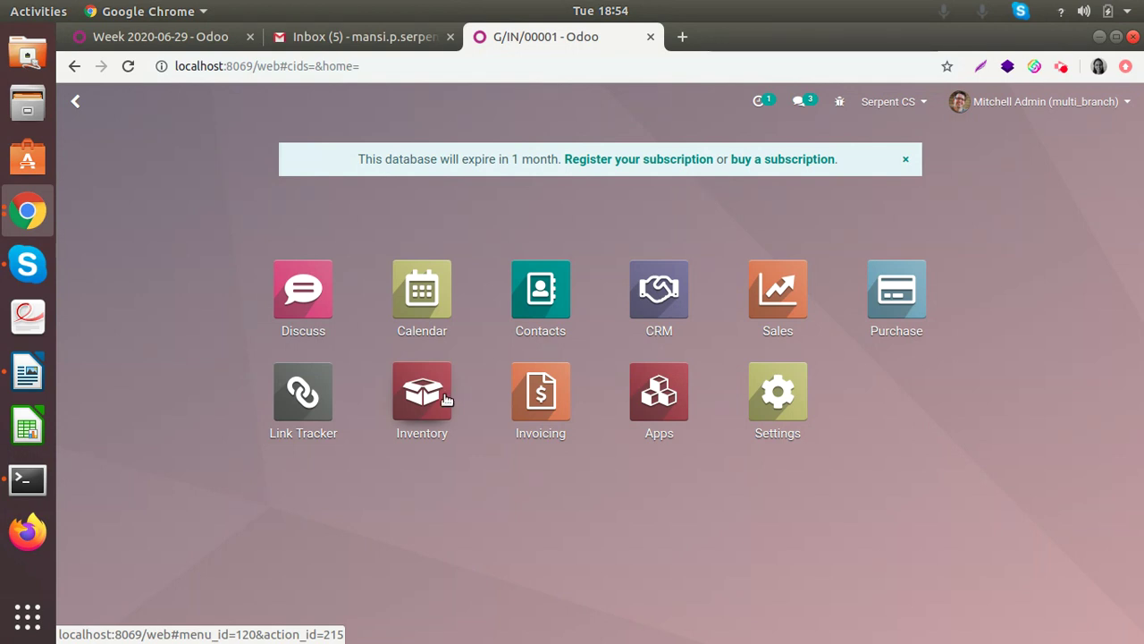
click(442, 401)
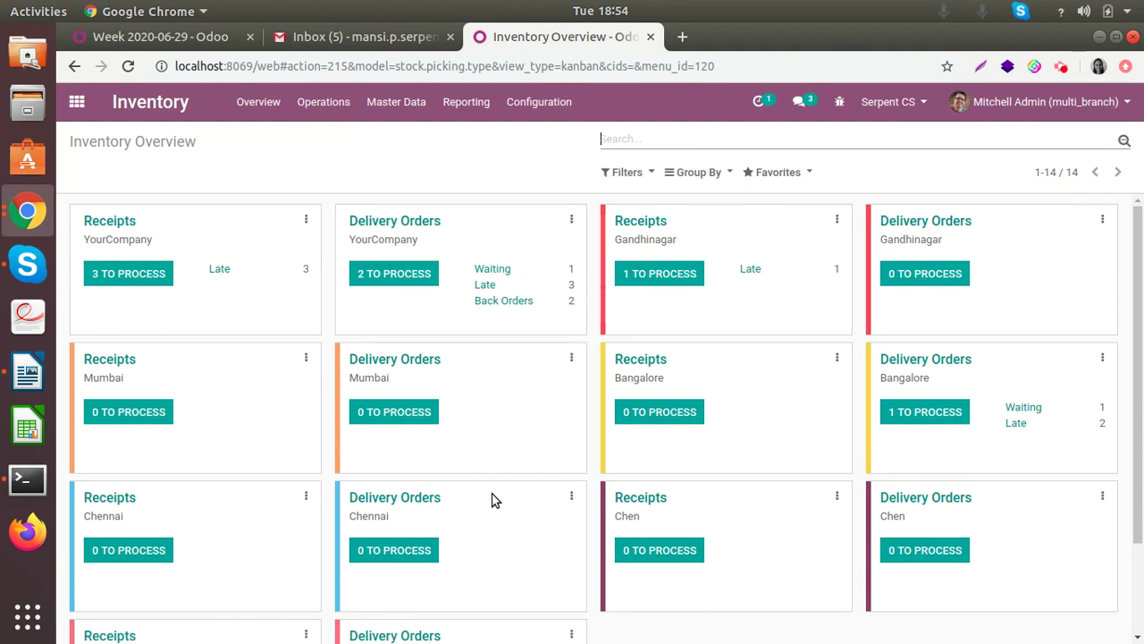
Add and save warehouse 'Serpent CS warehouse', short name SSW, under the Mumbai branch.
click(570, 108)
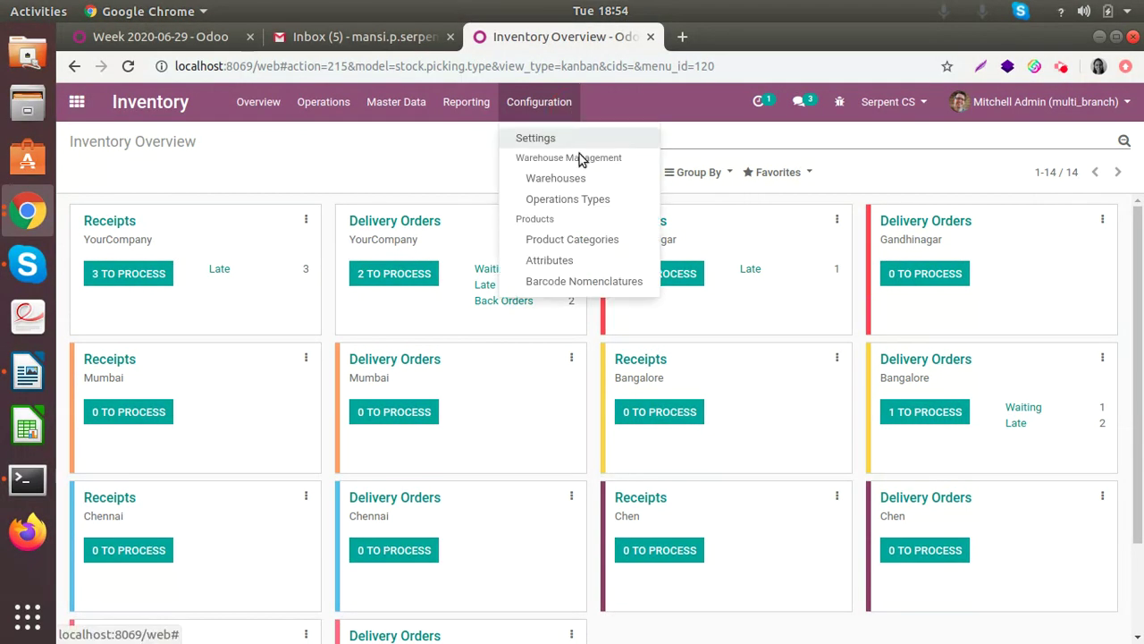
click(582, 183)
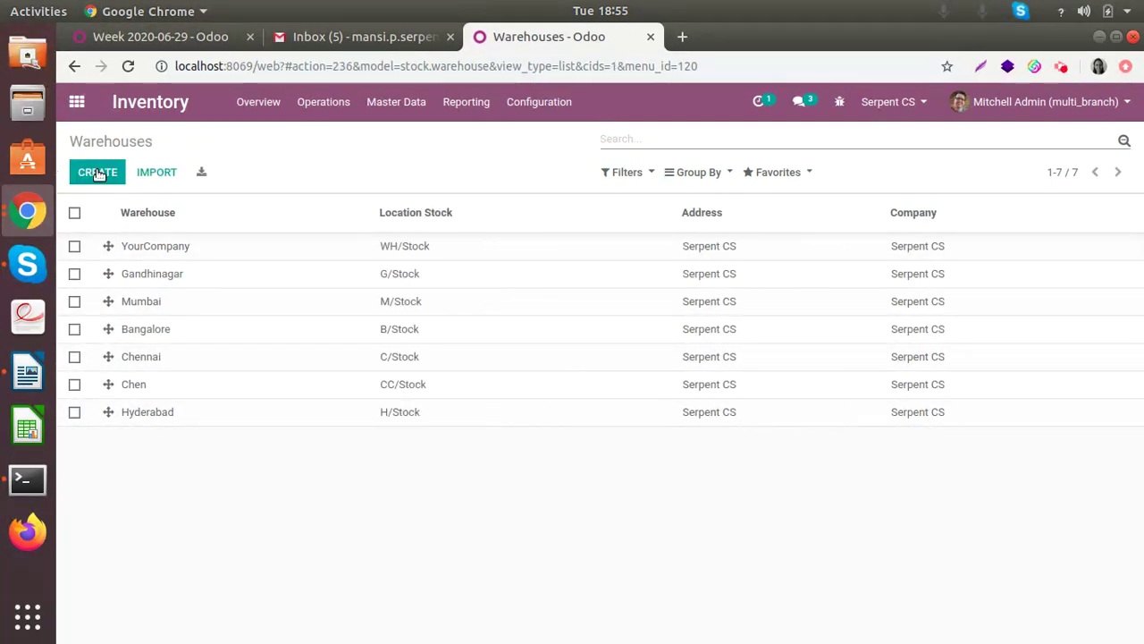
click(97, 171)
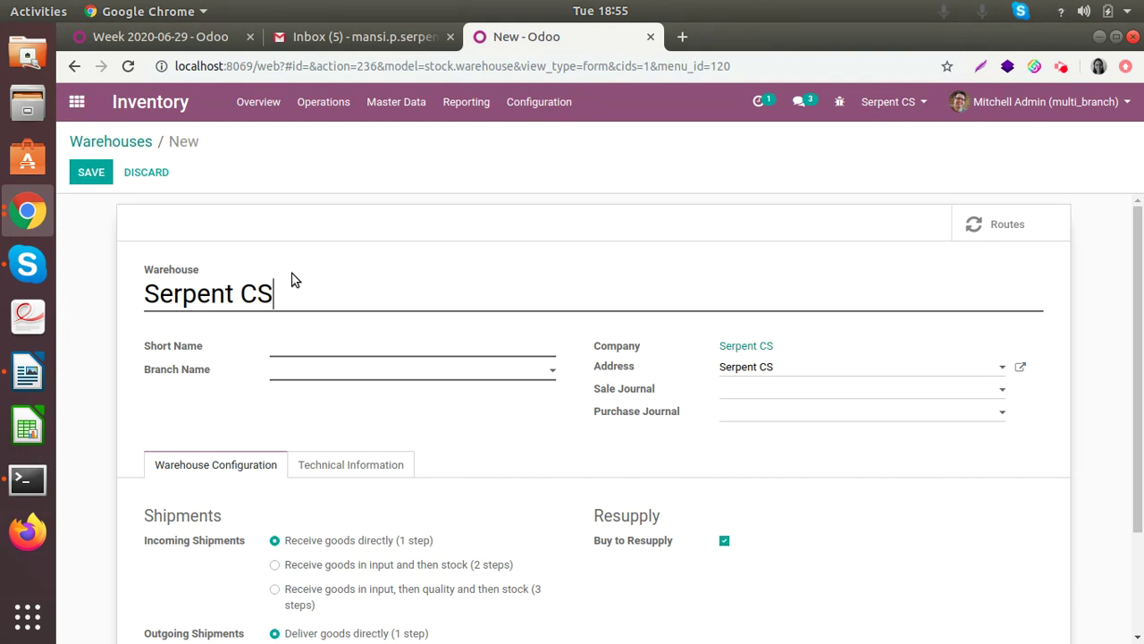
text(warehouse)
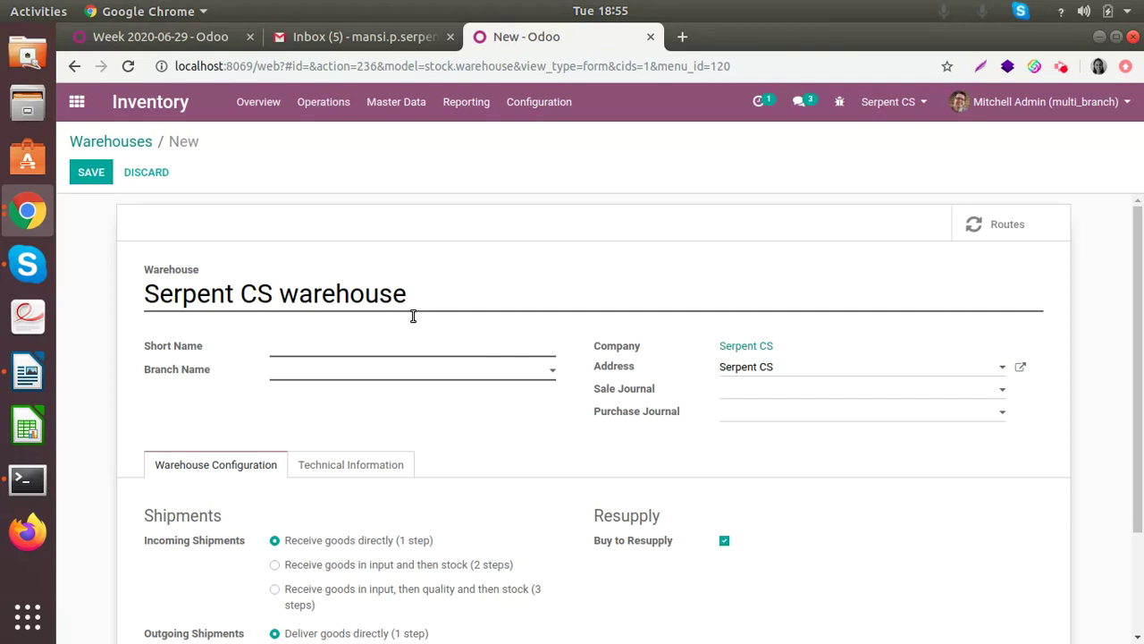
click(315, 377)
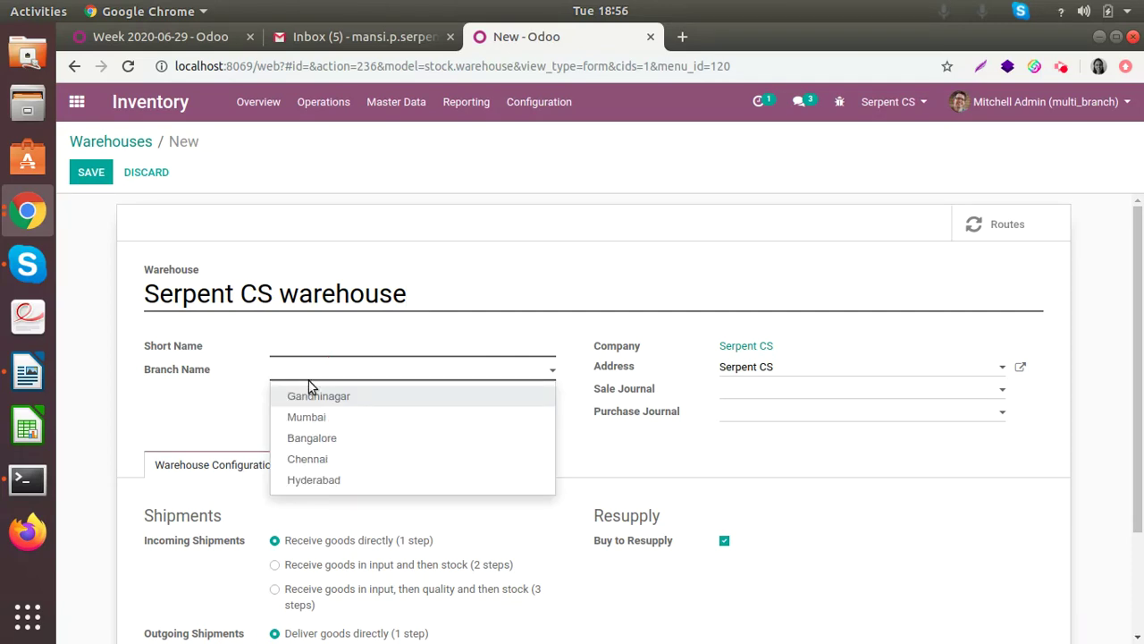
click(320, 418)
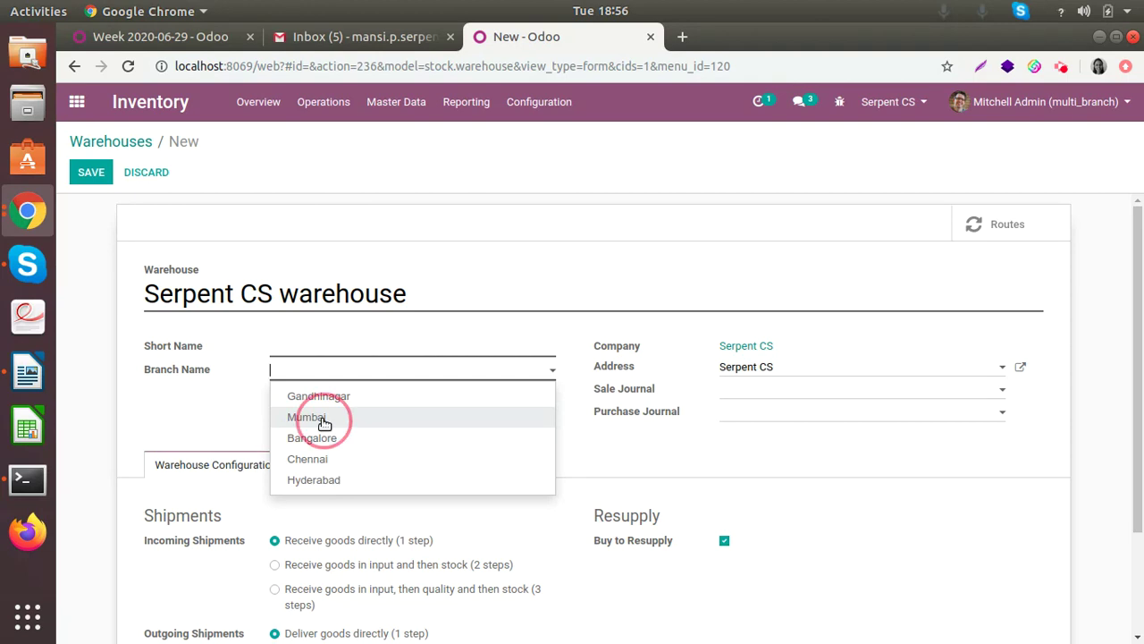
click(334, 349)
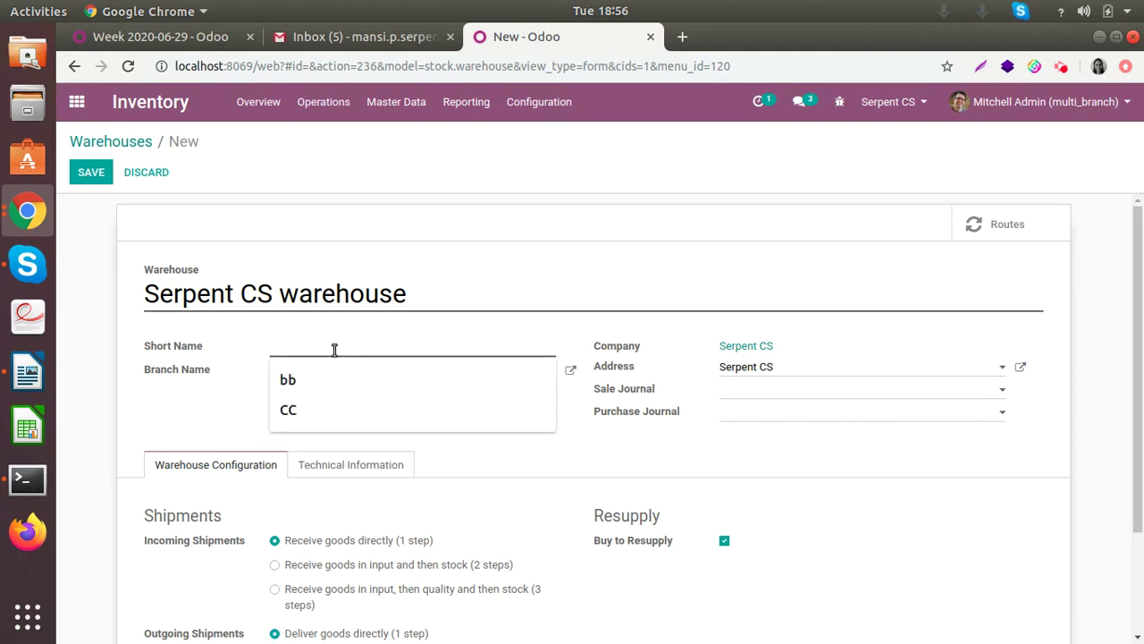
text(SSW)
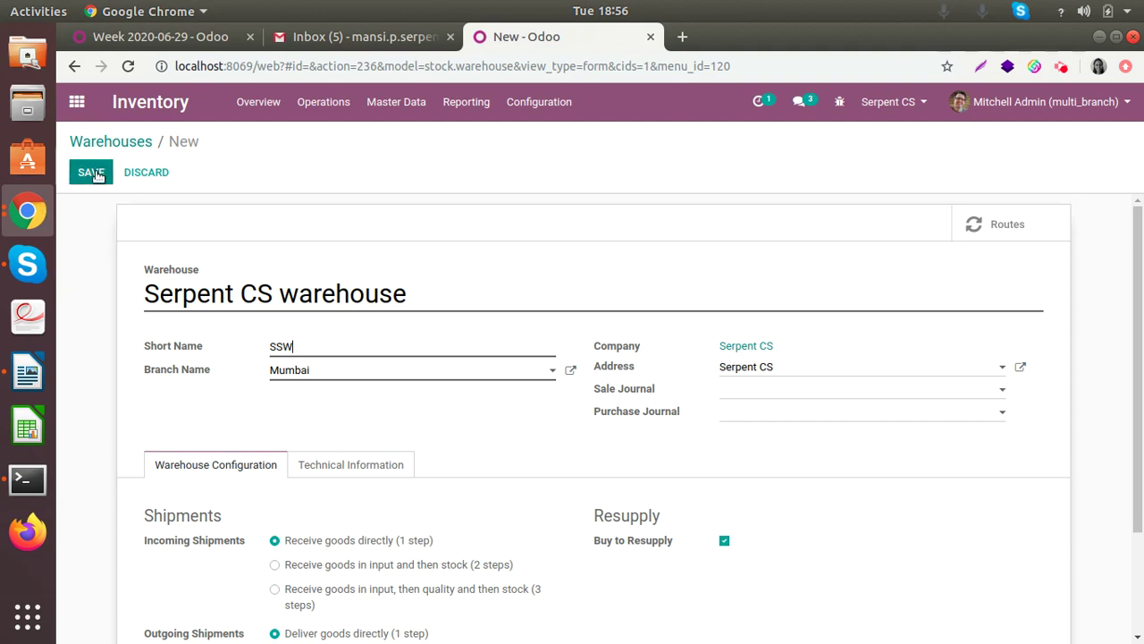
key(alt+s)
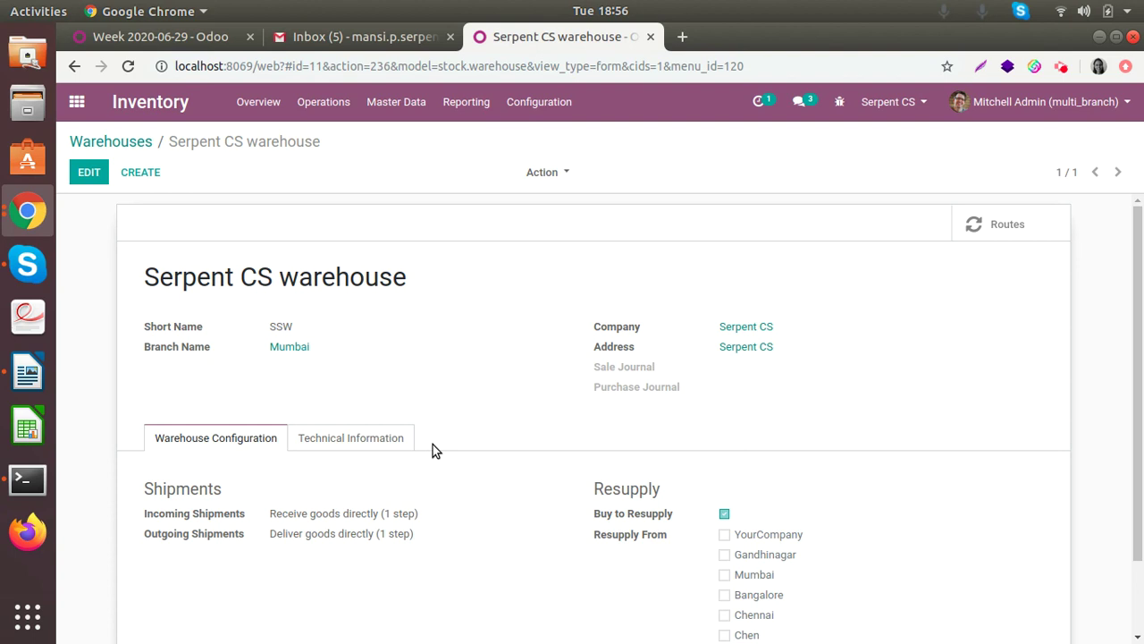
click(78, 143)
Create stock location 'location 1' assigned to the Mumbai branch and save it.
click(554, 112)
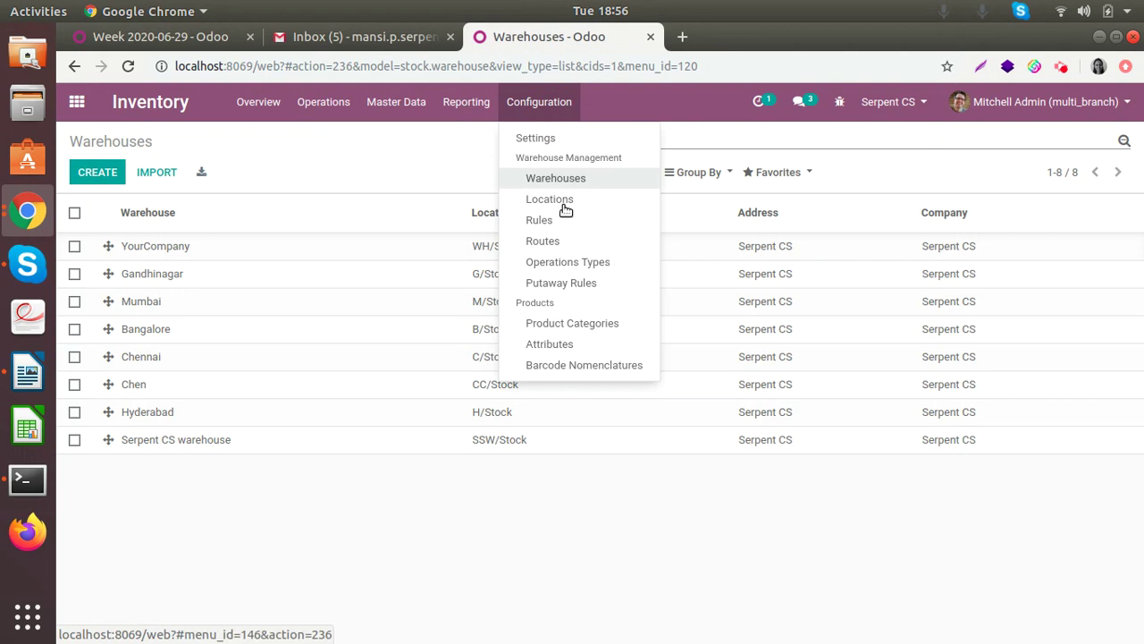
click(567, 206)
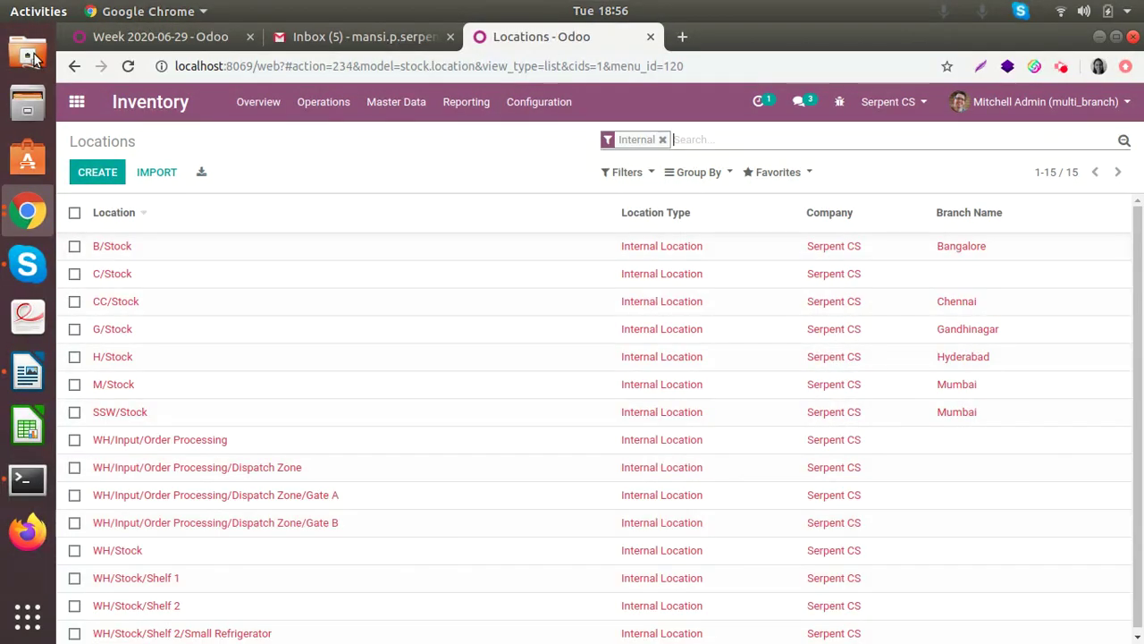
click(82, 178)
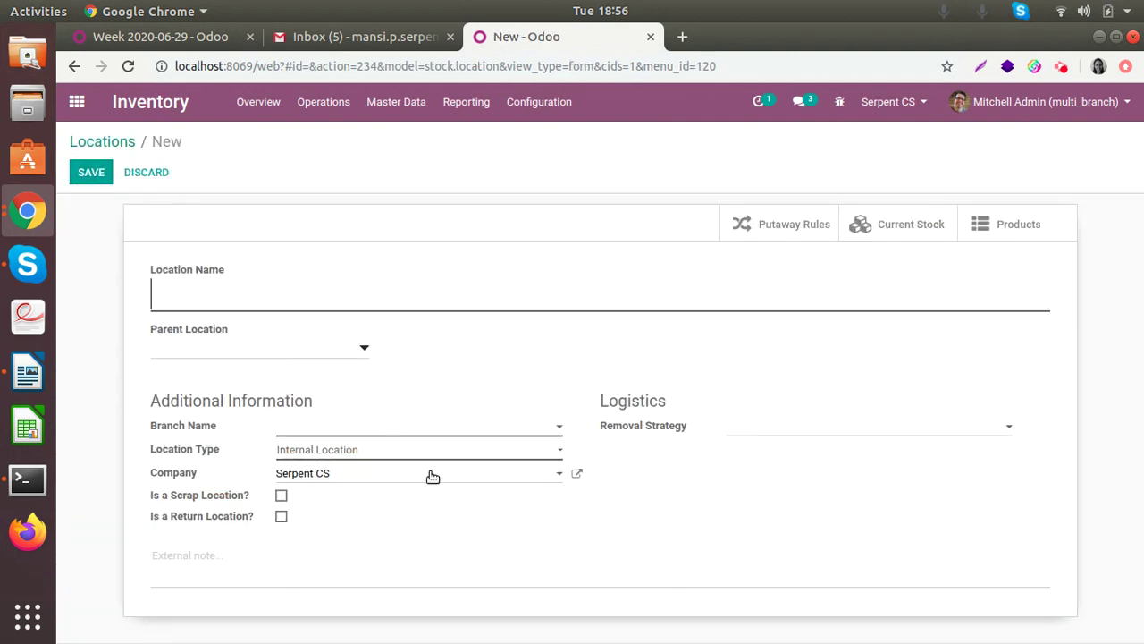
click(212, 290)
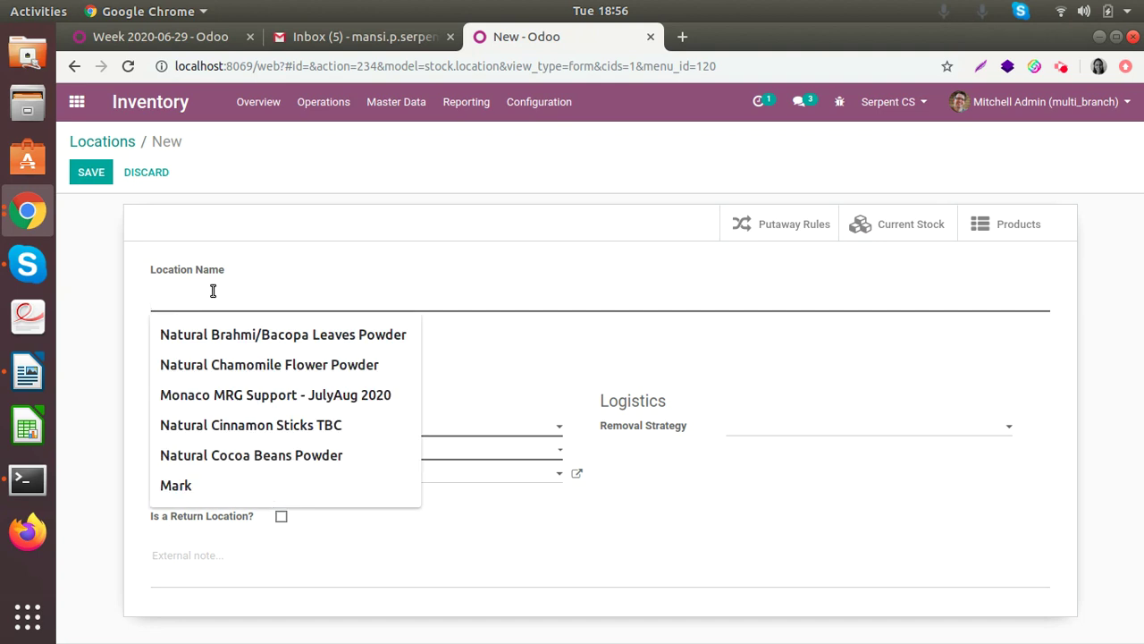
text(location)
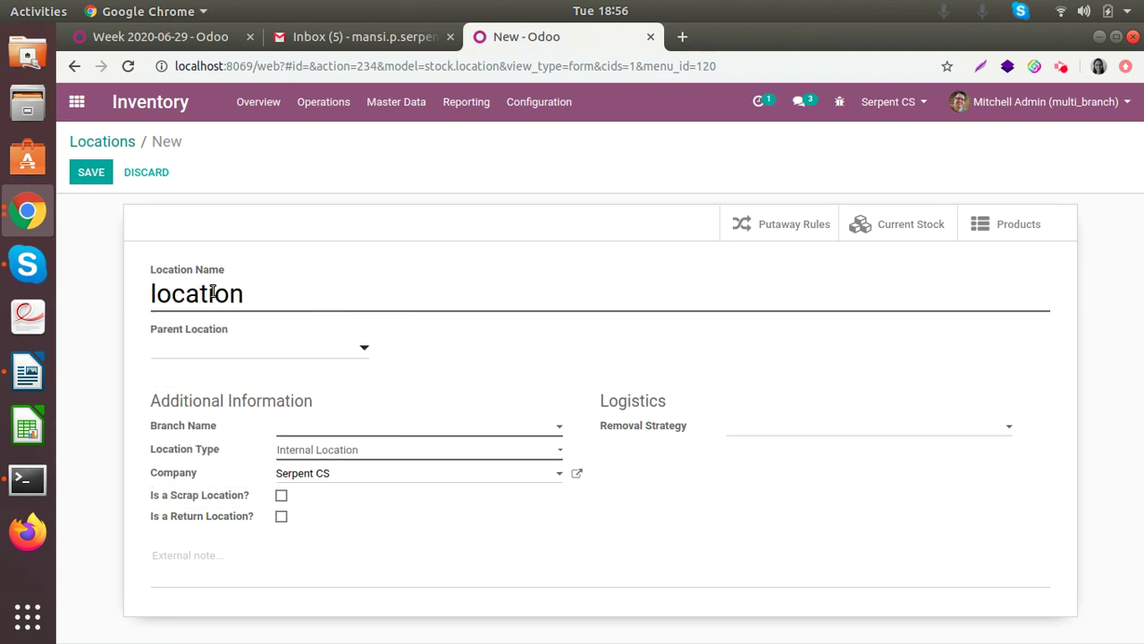
text( 1)
click(390, 426)
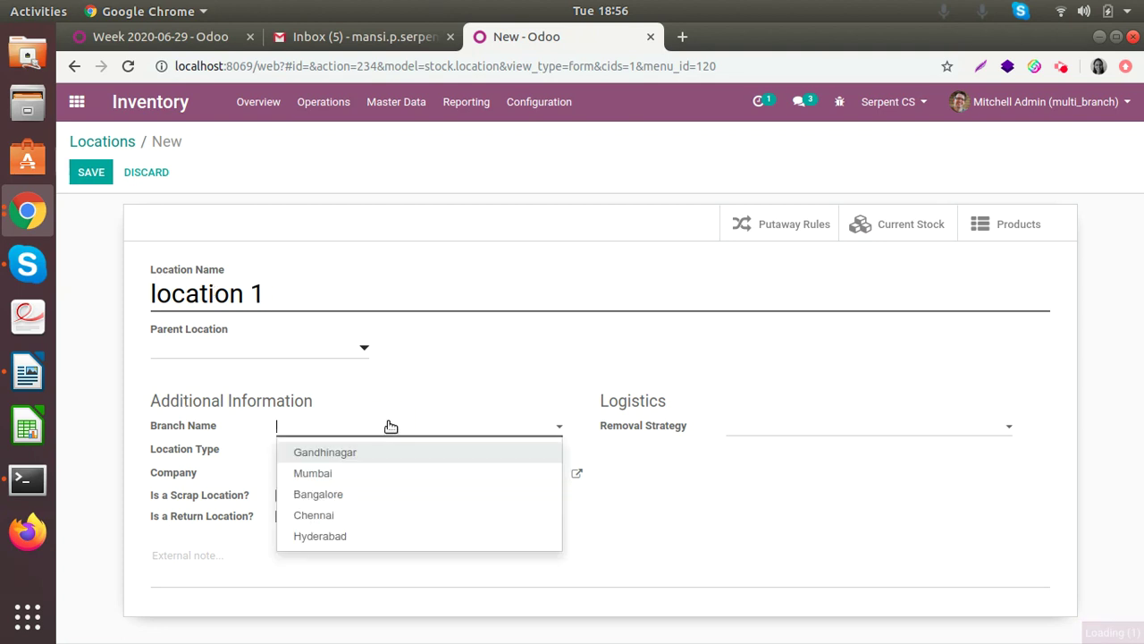
click(330, 477)
click(79, 173)
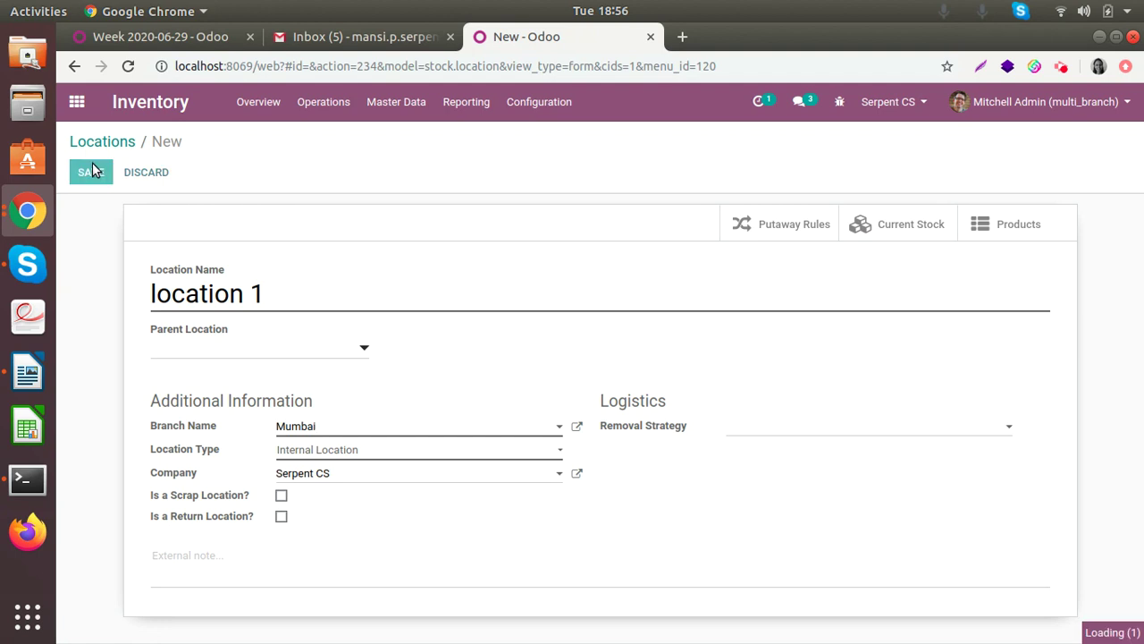